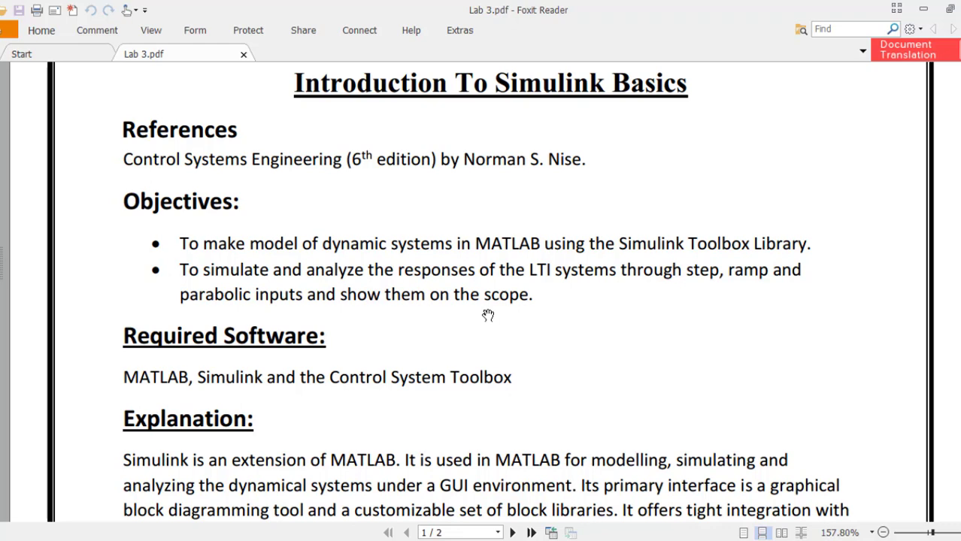
- Read the lab sheet's objectives and required software, highlighting "Control System Toolbox" and "Simulink" in the software list
{"action": "scroll", "coordinate": [488, 315], "scroll_direction": "down", "scroll_amount": 1}
{"action": "scroll", "coordinate": [488, 315], "scroll_direction": "down", "scroll_amount": 3}
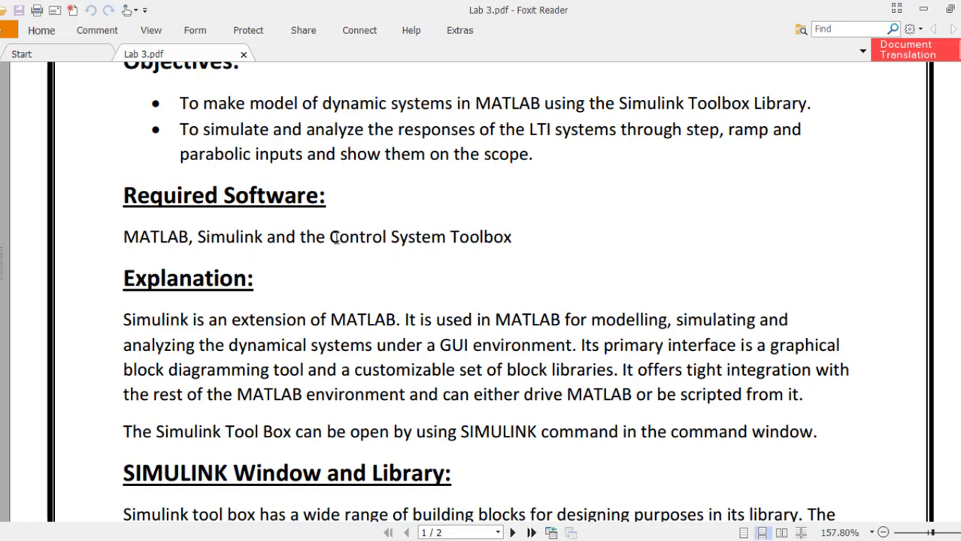
{"action": "left_click_drag", "start_coordinate": [330, 237], "coordinate": [509, 237]}
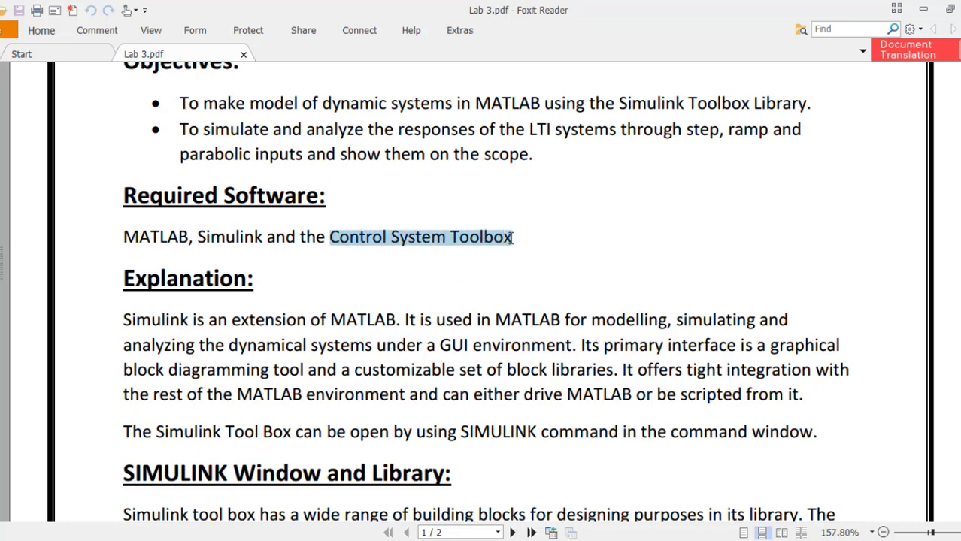
{"action": "left_click_drag", "start_coordinate": [264, 236], "coordinate": [200, 238]}
{"action": "left_click", "coordinate": [309, 320]}
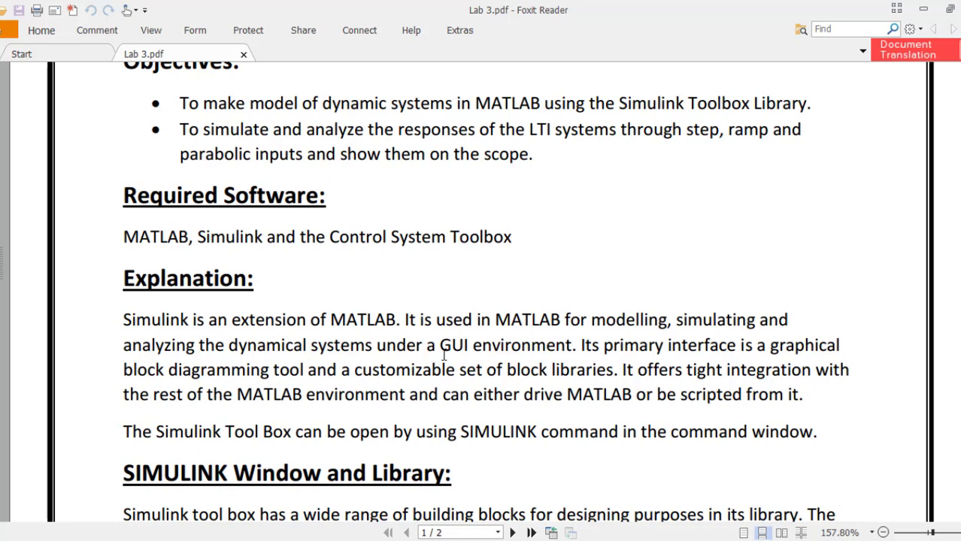
- Read the explanation, Simulink library and LINMOD conversion sections, highlighting the scripting phrase and the "File name" argument
{"action": "scroll", "coordinate": [685, 412], "scroll_direction": "down", "scroll_amount": 5}
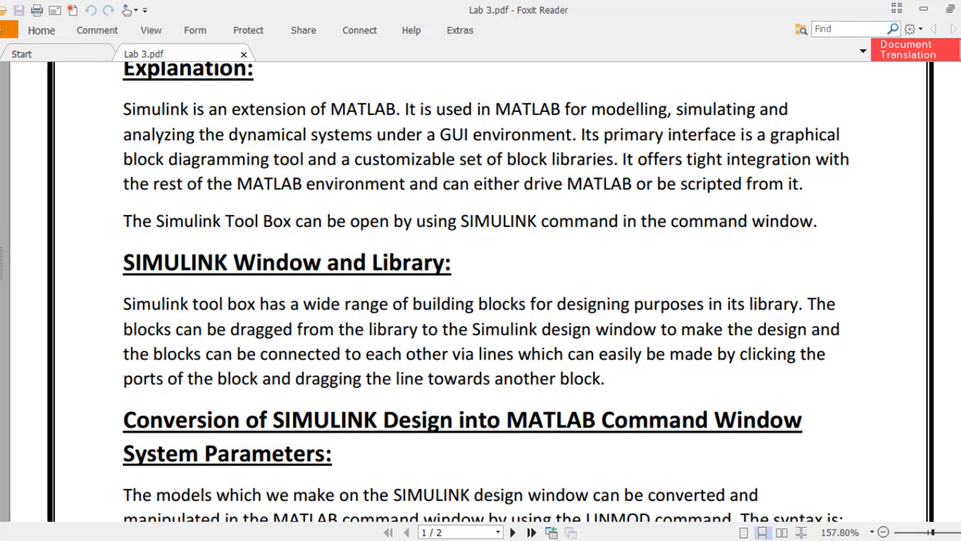
{"action": "scroll", "coordinate": [485, 294], "scroll_direction": "down", "scroll_amount": 4}
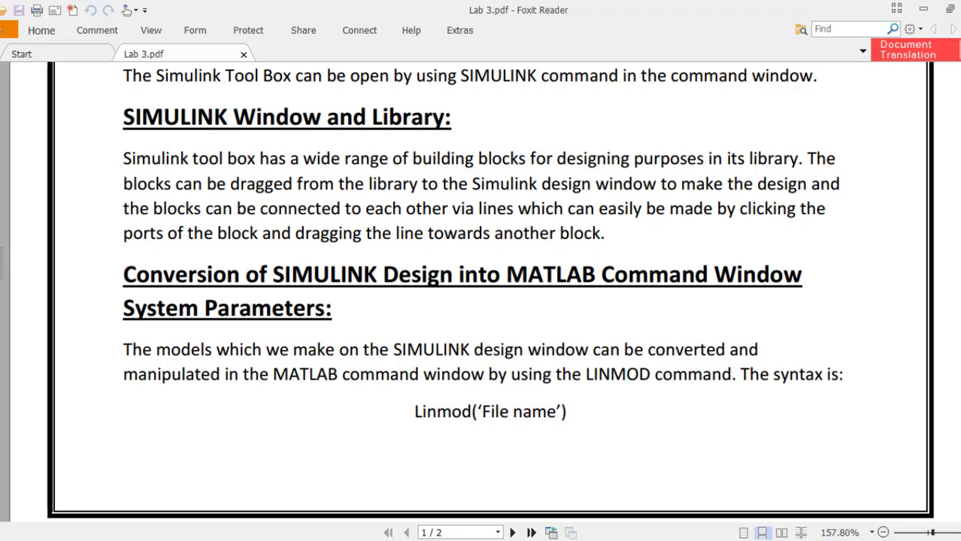
{"action": "scroll", "coordinate": [645, 191], "scroll_direction": "up", "scroll_amount": 4}
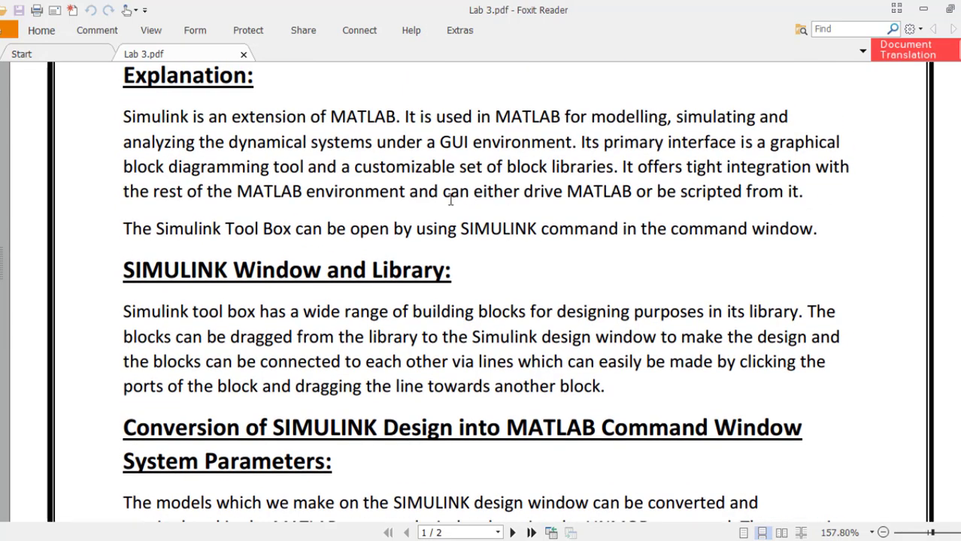
{"action": "left_click_drag", "start_coordinate": [444, 194], "coordinate": [766, 203]}
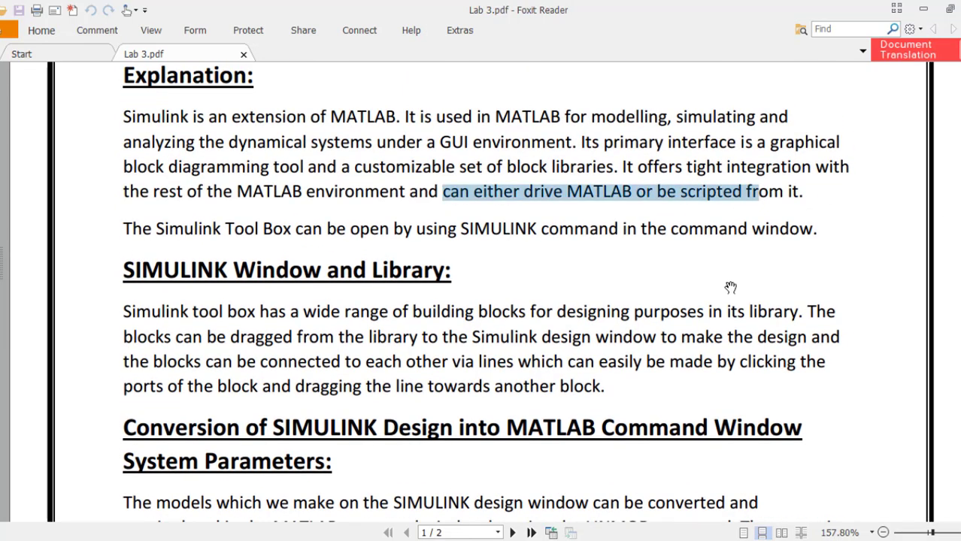
{"action": "left_click", "coordinate": [718, 348]}
{"action": "scroll", "coordinate": [720, 343], "scroll_direction": "down", "scroll_amount": 4}
{"action": "scroll", "coordinate": [721, 343], "scroll_direction": "down", "scroll_amount": 2}
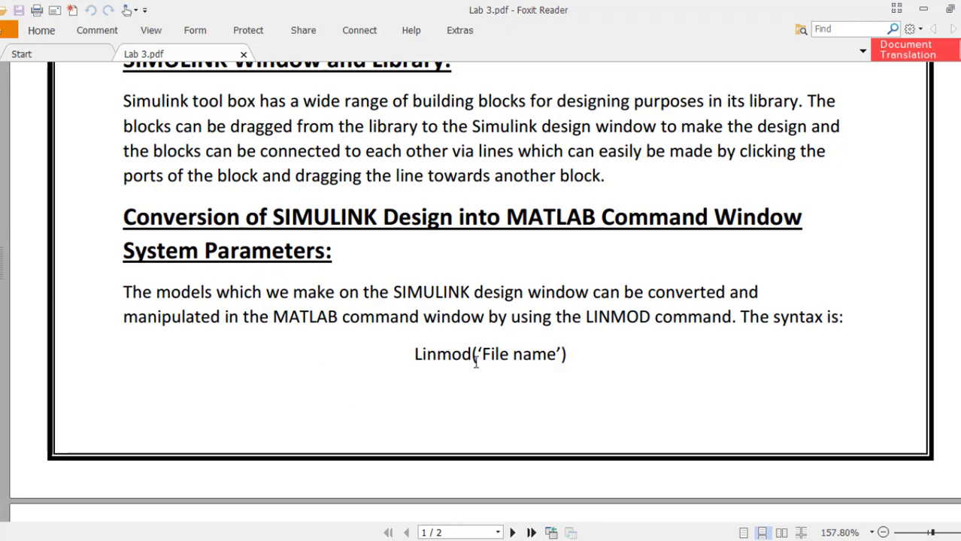
{"action": "left_click_drag", "start_coordinate": [481, 354], "coordinate": [557, 354]}
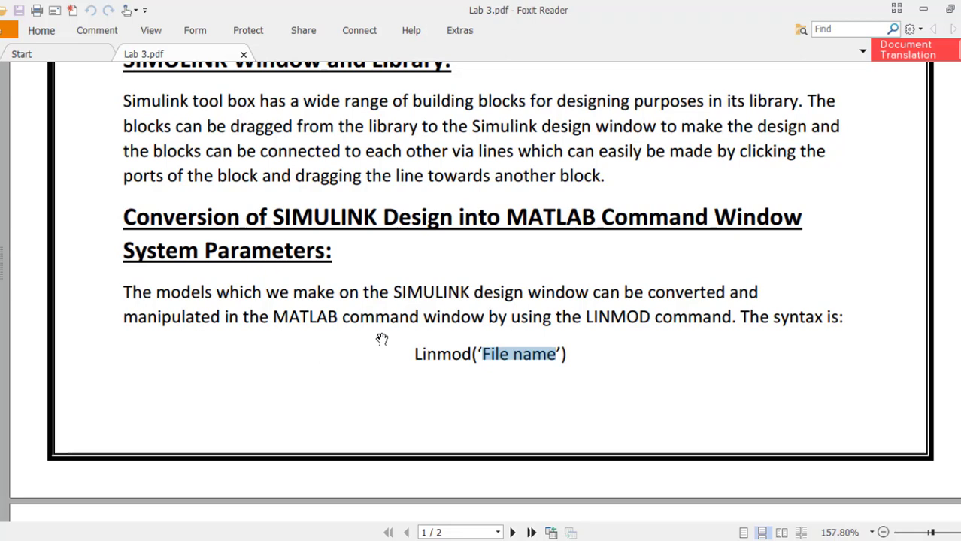
{"action": "left_click", "coordinate": [695, 358]}
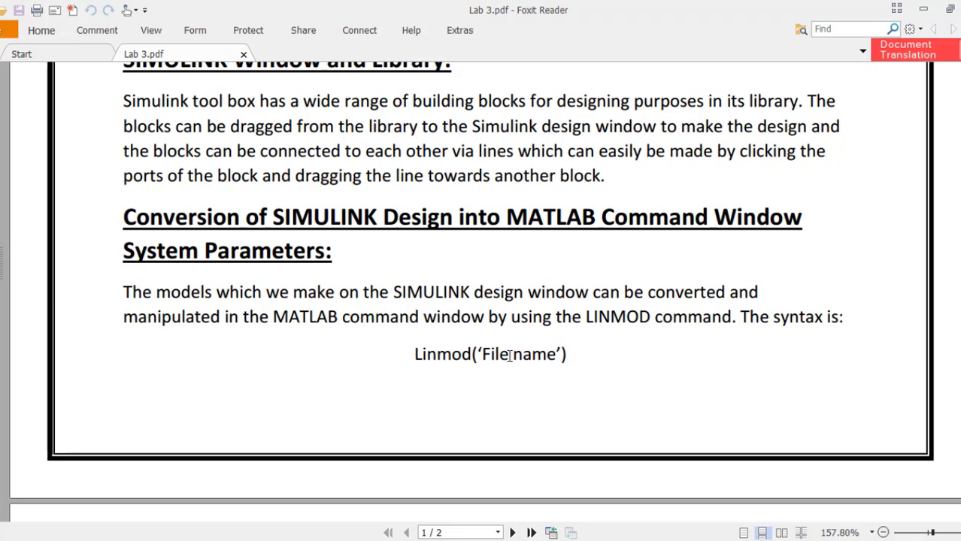
- Read the LINMOD file-name note and Task 1, highlighting "unity feedback system" and examining the given transfer function and its parameters
{"action": "scroll", "coordinate": [564, 356], "scroll_direction": "down", "scroll_amount": 5}
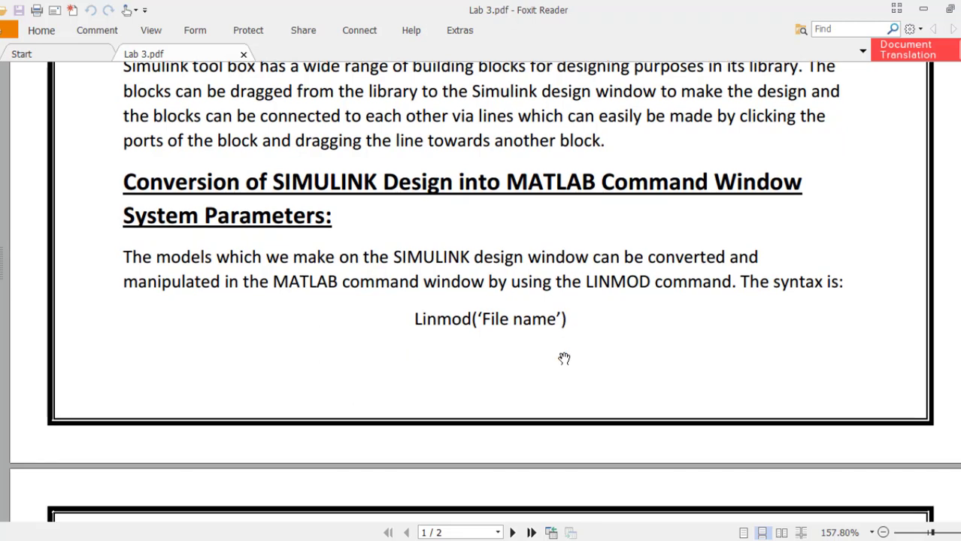
{"action": "scroll", "coordinate": [564, 356], "scroll_direction": "down", "scroll_amount": 3}
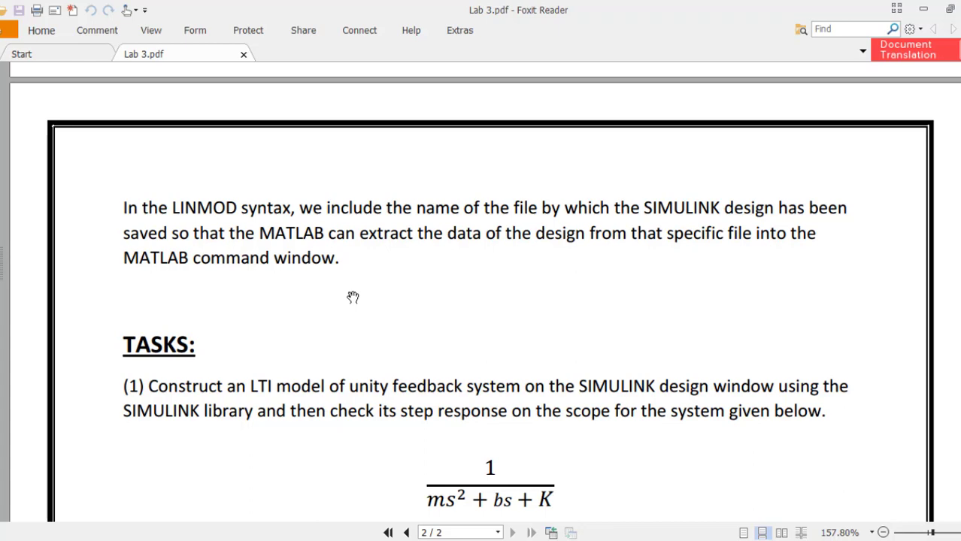
{"action": "scroll", "coordinate": [352, 298], "scroll_direction": "up", "scroll_amount": 5}
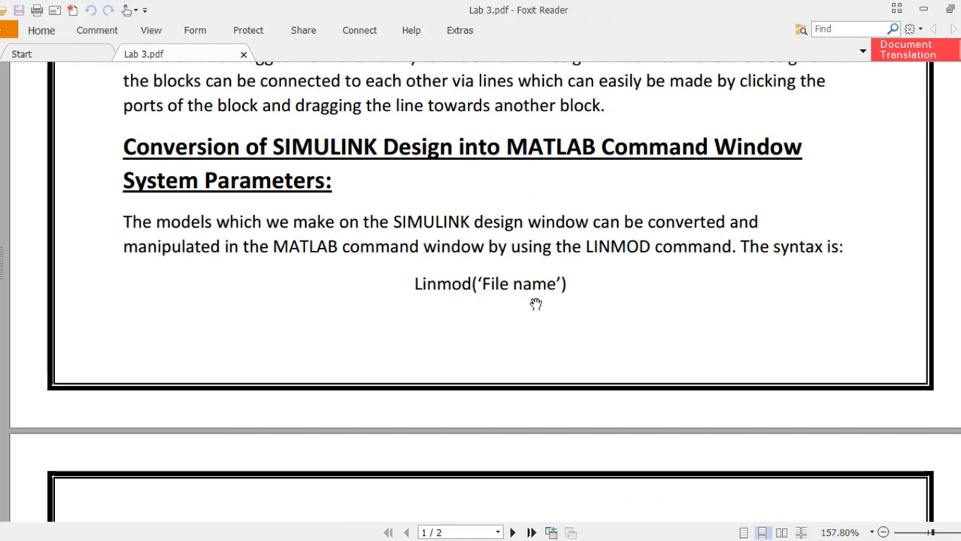
{"action": "scroll", "coordinate": [535, 304], "scroll_direction": "down", "scroll_amount": 6}
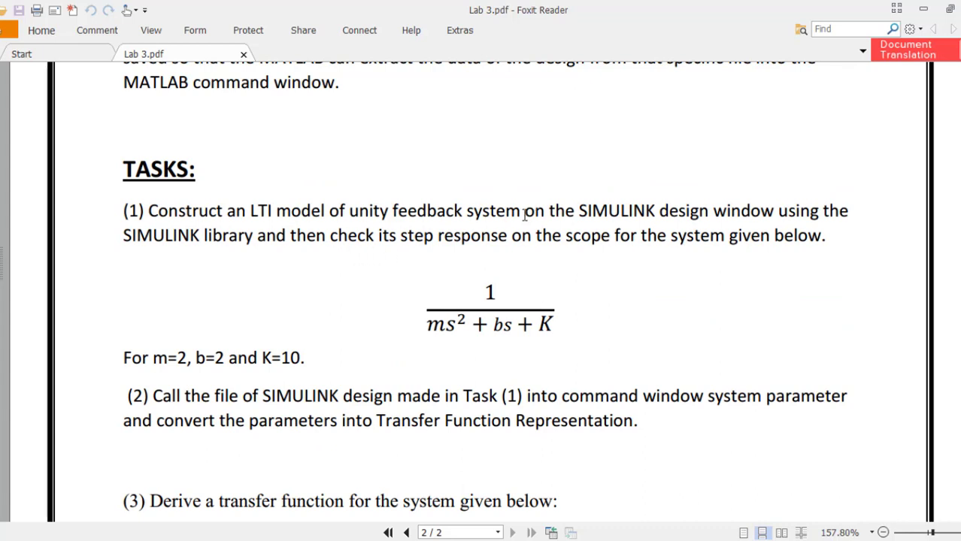
{"action": "left_click_drag", "start_coordinate": [520, 215], "coordinate": [348, 206]}
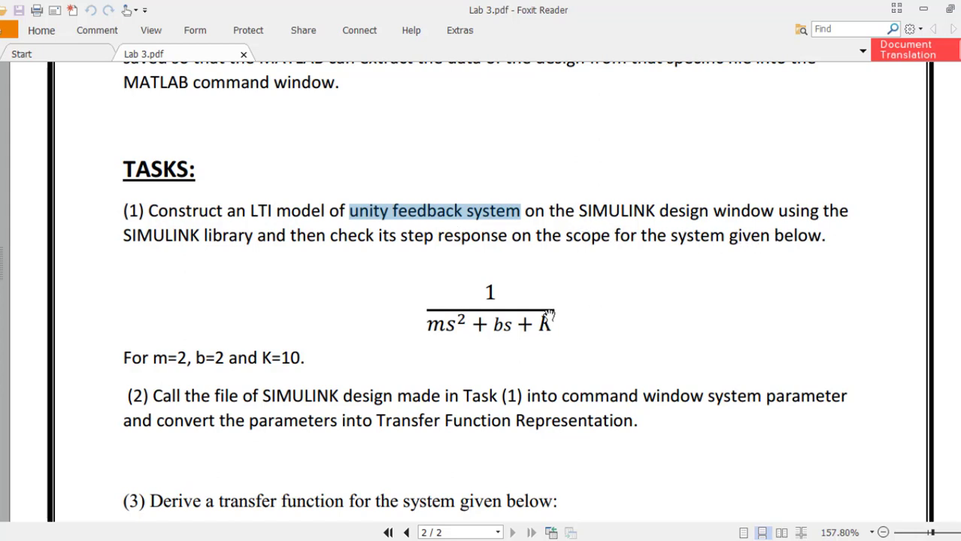
{"action": "scroll", "coordinate": [548, 314], "scroll_direction": "down", "scroll_amount": 2}
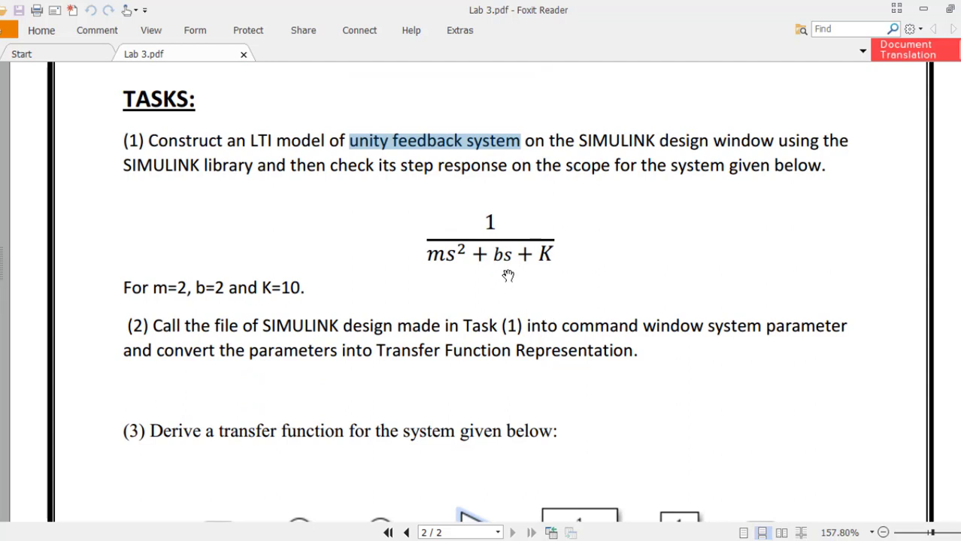
{"action": "left_click", "coordinate": [535, 278]}
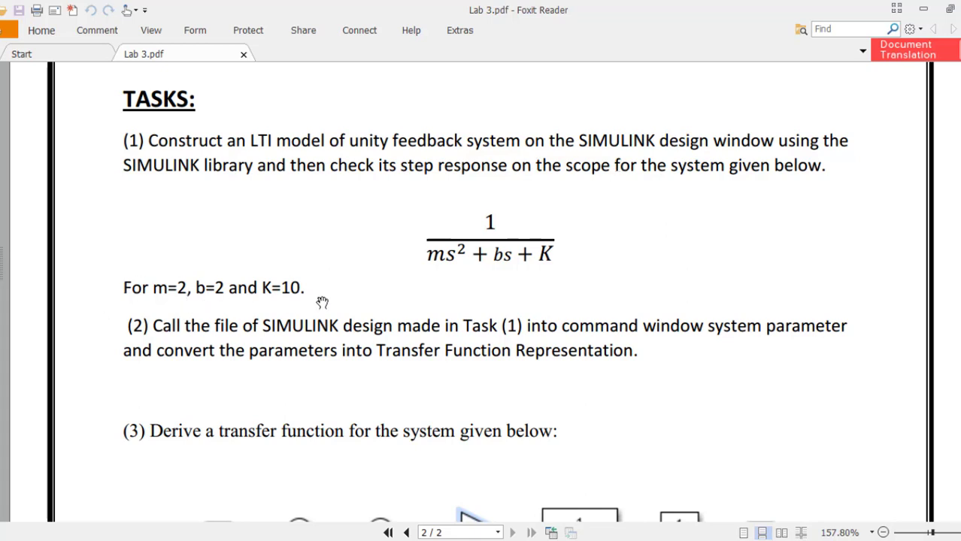
{"action": "scroll", "coordinate": [442, 293], "scroll_direction": "down", "scroll_amount": 1}
{"action": "scroll", "coordinate": [444, 293], "scroll_direction": "down", "scroll_amount": 1}
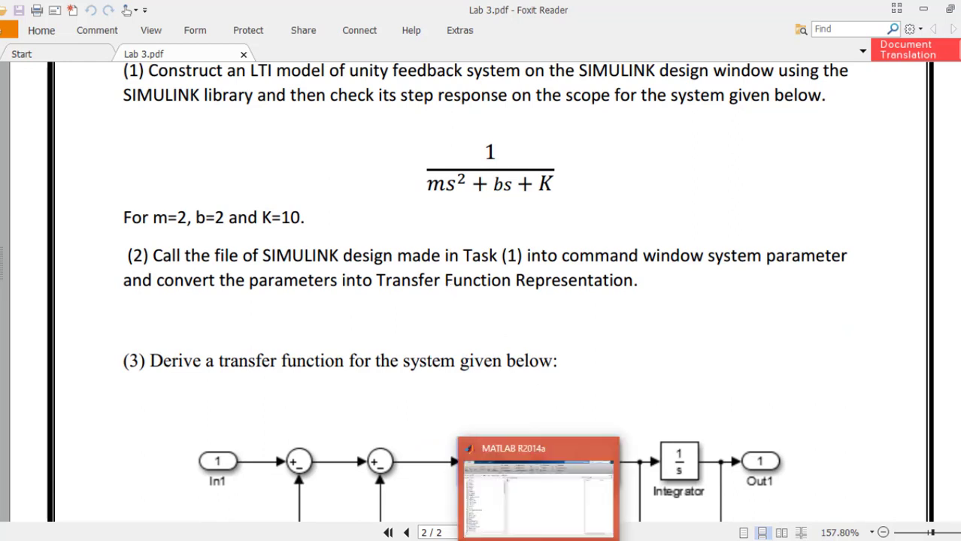
- Switch to MATLAB to launch the Simulink Library Browser, and return to Lab 3.pdf in Foxit Reader
{"action": "left_click", "coordinate": [539, 540]}
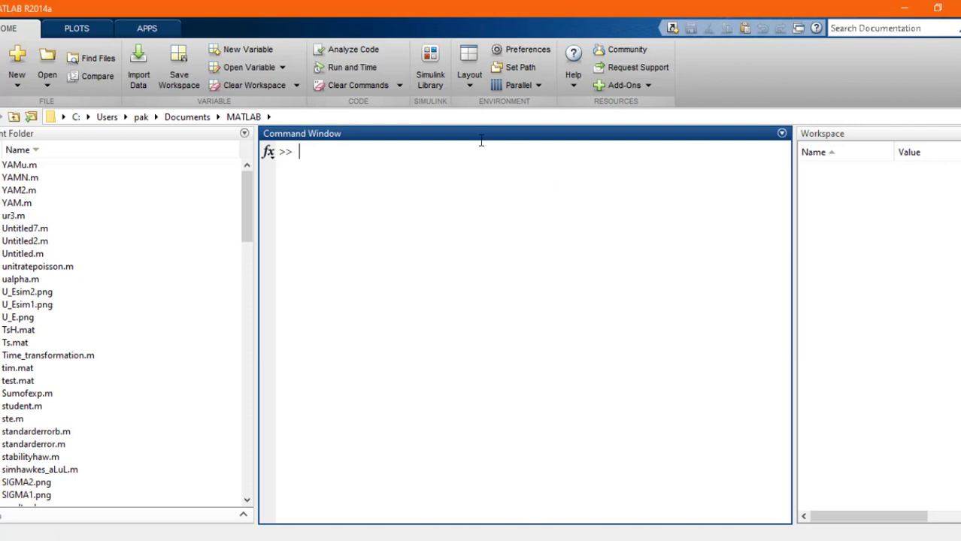
{"action": "left_click", "coordinate": [421, 62]}
{"action": "key", "text": "alt+Tab"}
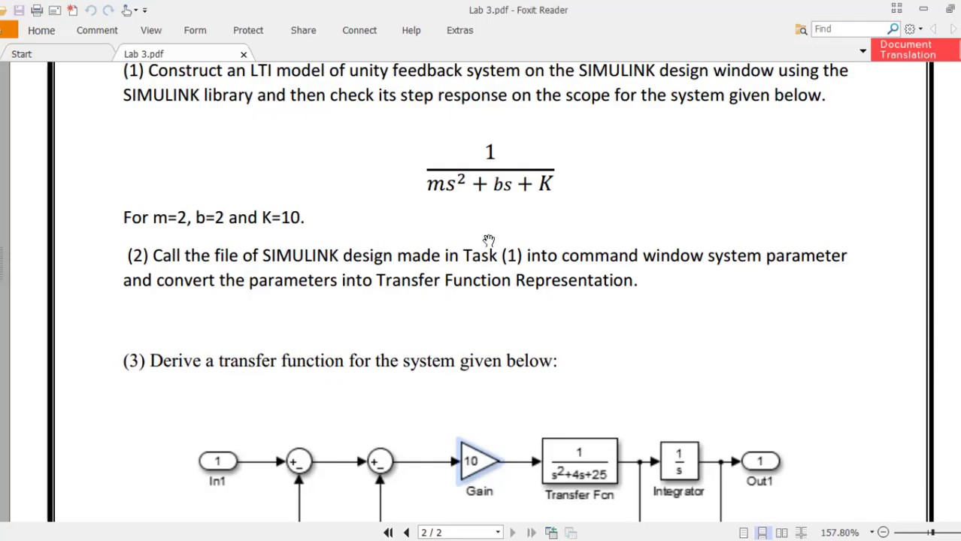
- Examine Tasks 2 and 3, including the block diagram for the transfer function derivation, and recheck the LINMOD syntax and Task 1
{"action": "scroll", "coordinate": [489, 240], "scroll_direction": "down", "scroll_amount": 3}
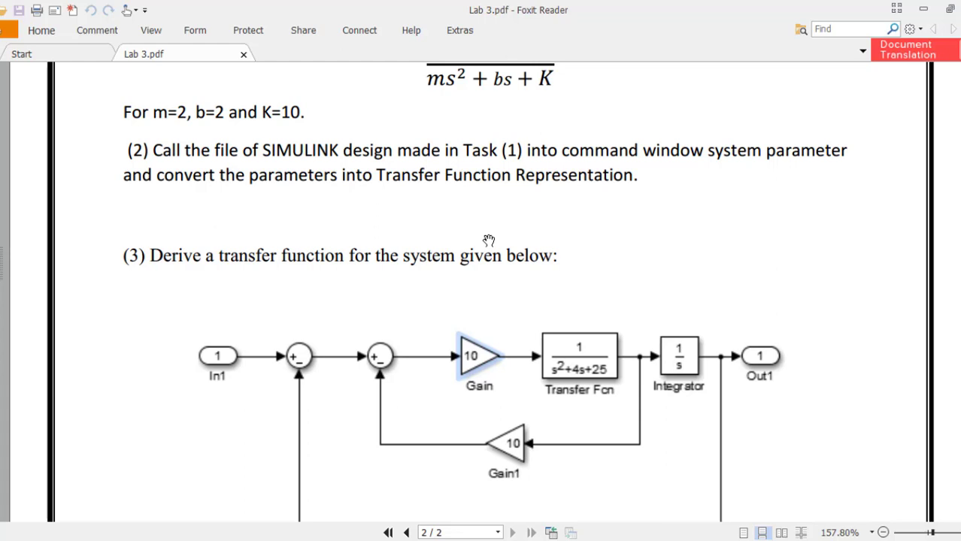
{"action": "scroll", "coordinate": [489, 240], "scroll_direction": "down", "scroll_amount": 1}
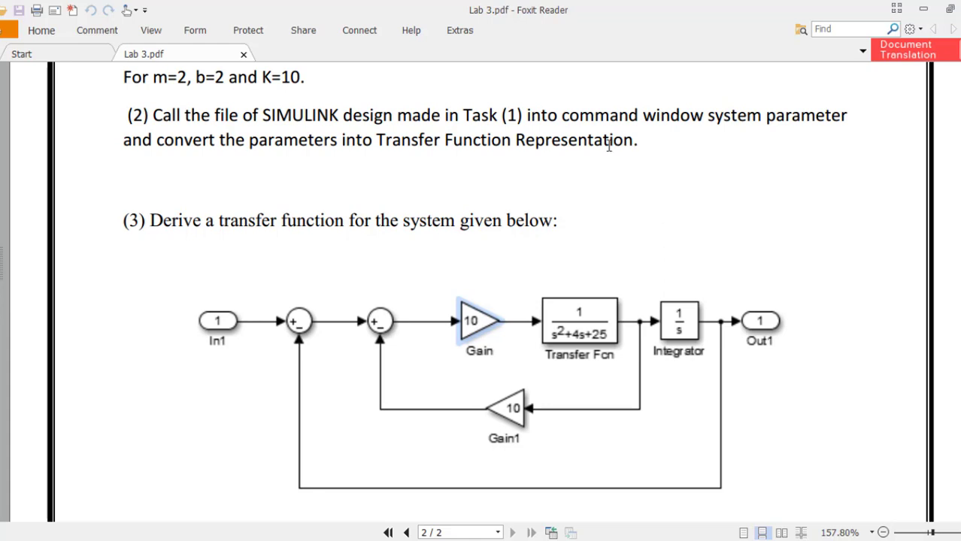
{"action": "scroll", "coordinate": [502, 165], "scroll_direction": "up", "scroll_amount": 5}
{"action": "scroll", "coordinate": [502, 165], "scroll_direction": "up", "scroll_amount": 7}
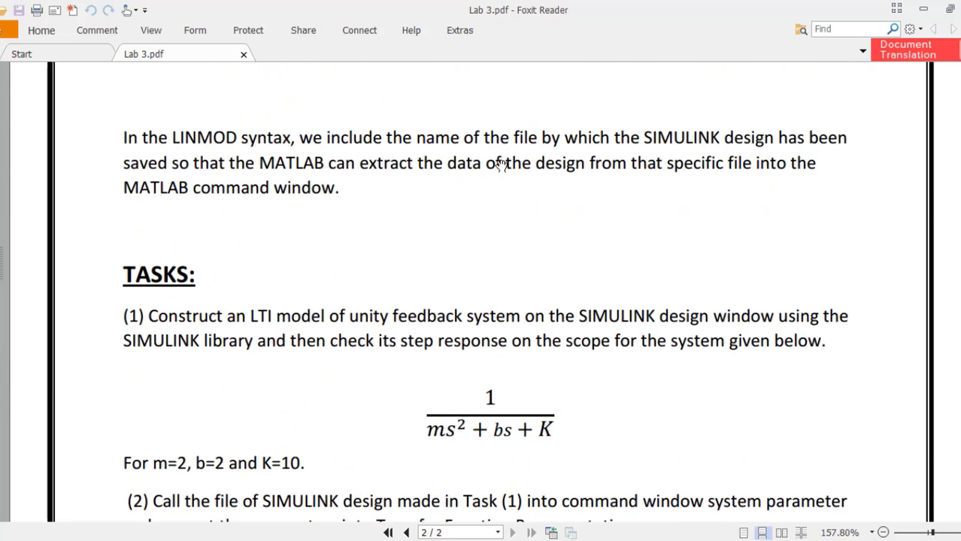
{"action": "scroll", "coordinate": [501, 166], "scroll_direction": "up", "scroll_amount": 1}
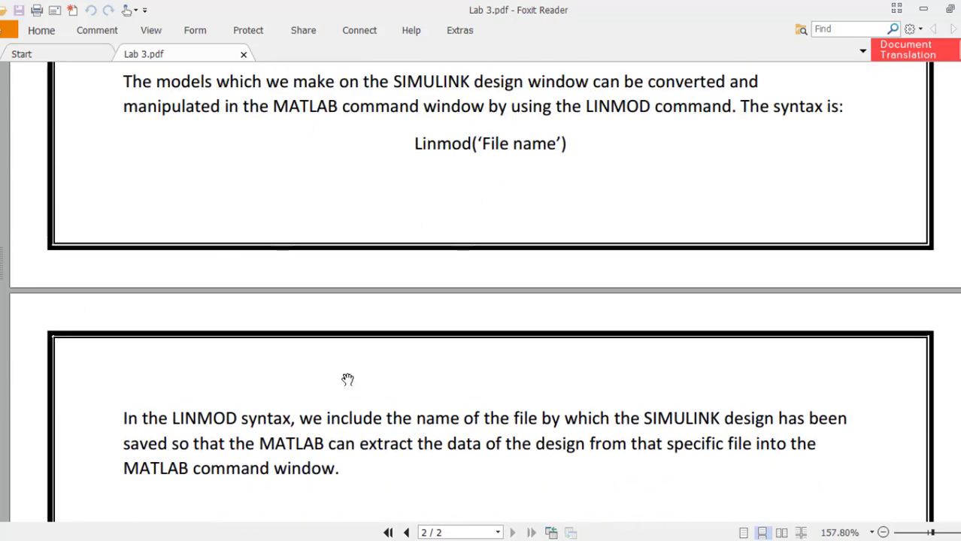
{"action": "scroll", "coordinate": [501, 147], "scroll_direction": "down", "scroll_amount": 12}
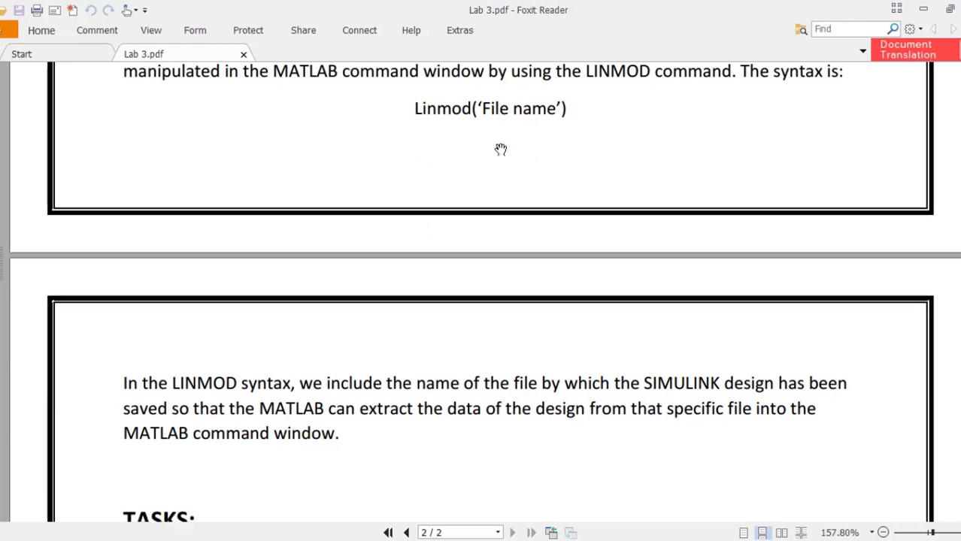
{"action": "scroll", "coordinate": [501, 148], "scroll_direction": "down", "scroll_amount": 4}
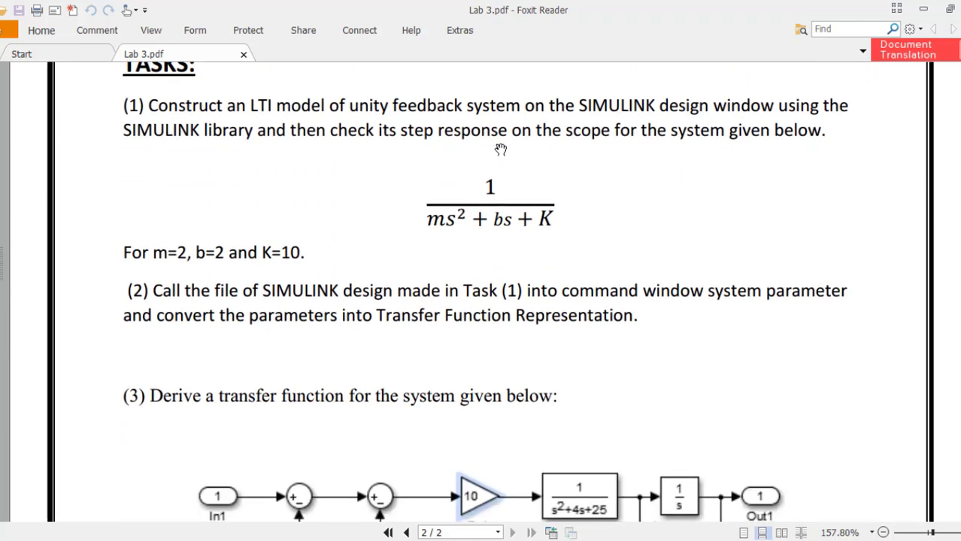
{"action": "scroll", "coordinate": [501, 149], "scroll_direction": "down", "scroll_amount": 2}
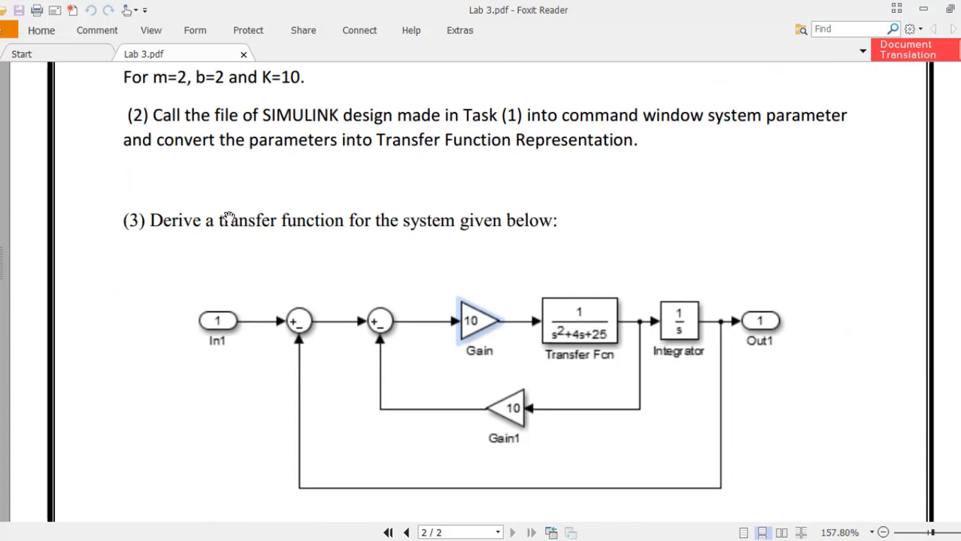
{"action": "scroll", "coordinate": [423, 218], "scroll_direction": "down", "scroll_amount": 1}
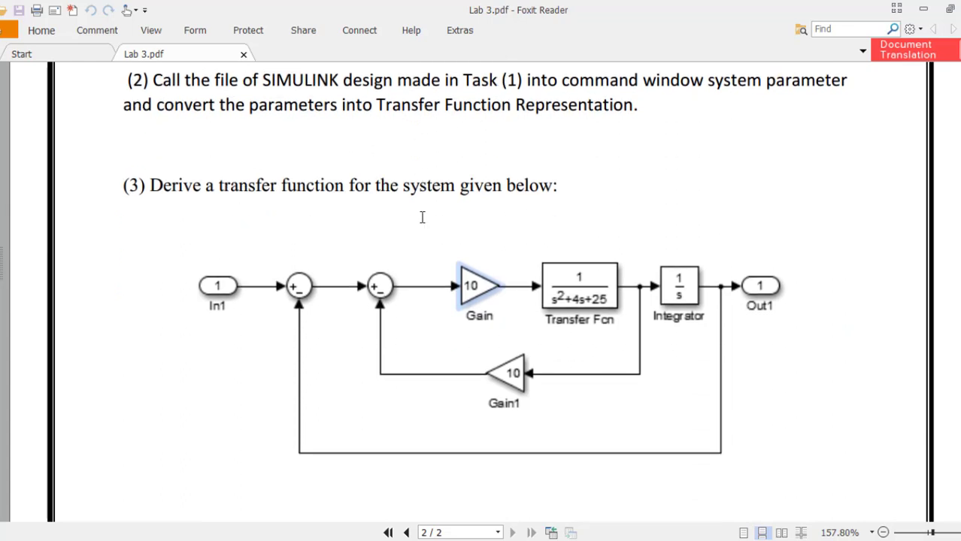
{"action": "scroll", "coordinate": [422, 217], "scroll_direction": "down", "scroll_amount": 3}
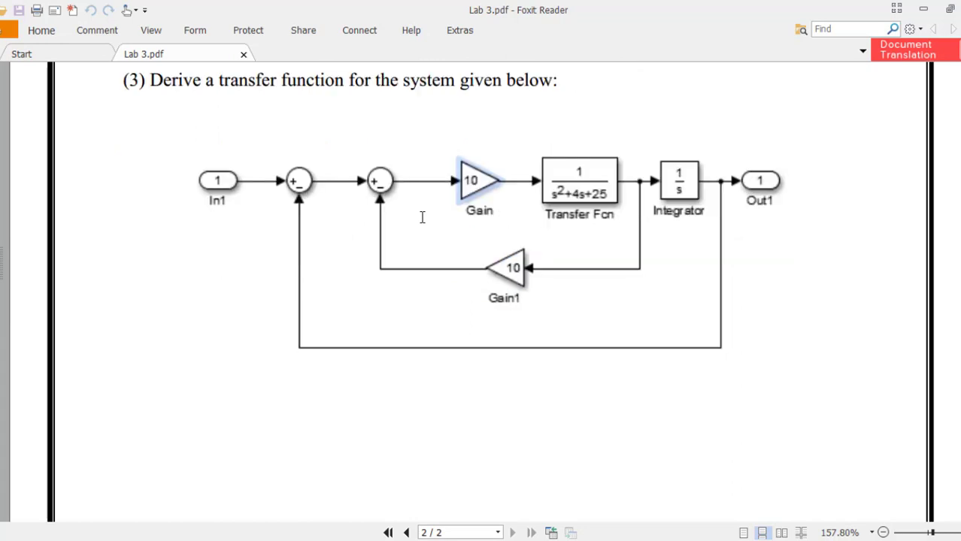
{"action": "scroll", "coordinate": [422, 217], "scroll_direction": "up", "scroll_amount": 3}
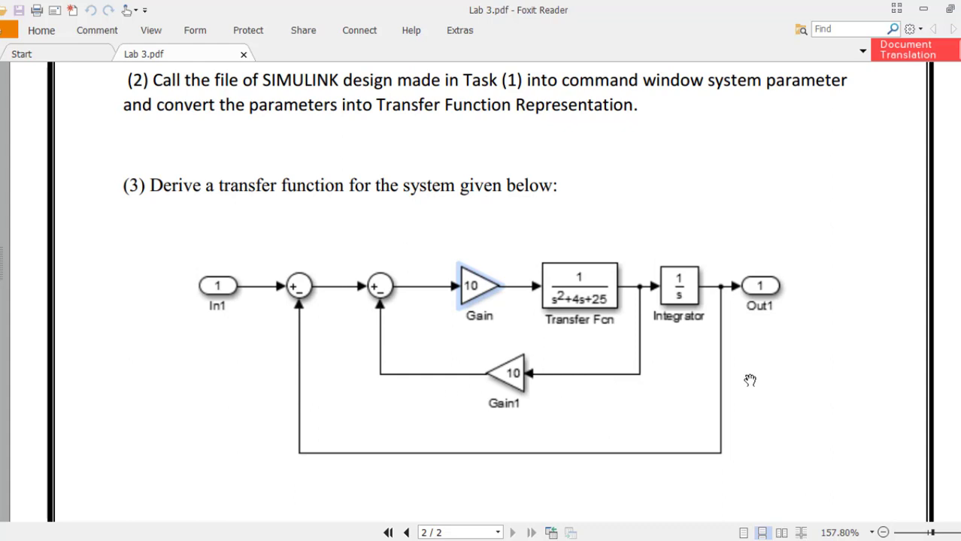
{"action": "scroll", "coordinate": [489, 293], "scroll_direction": "up", "scroll_amount": 5}
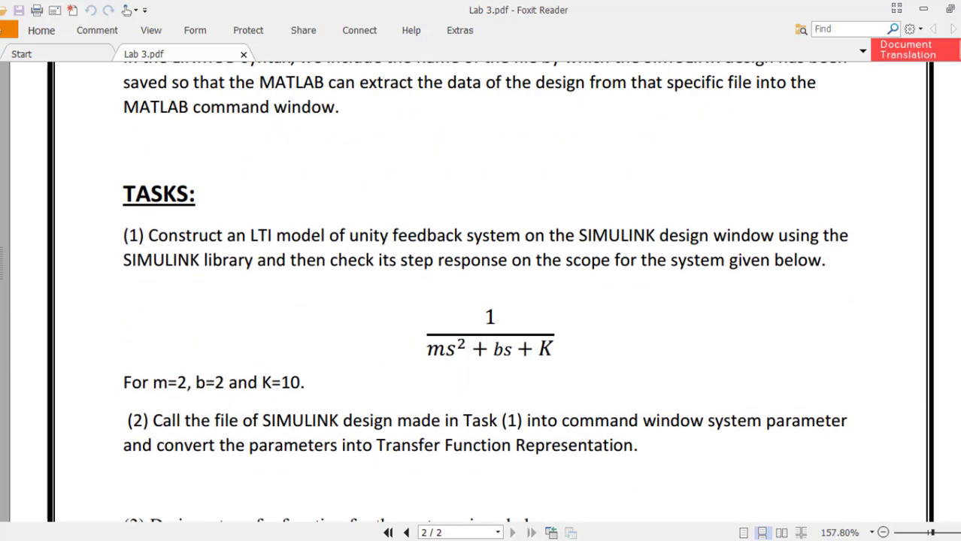
- Switch to MATLAB and create a new Simulink model
{"action": "key", "text": "alt+Tab"}
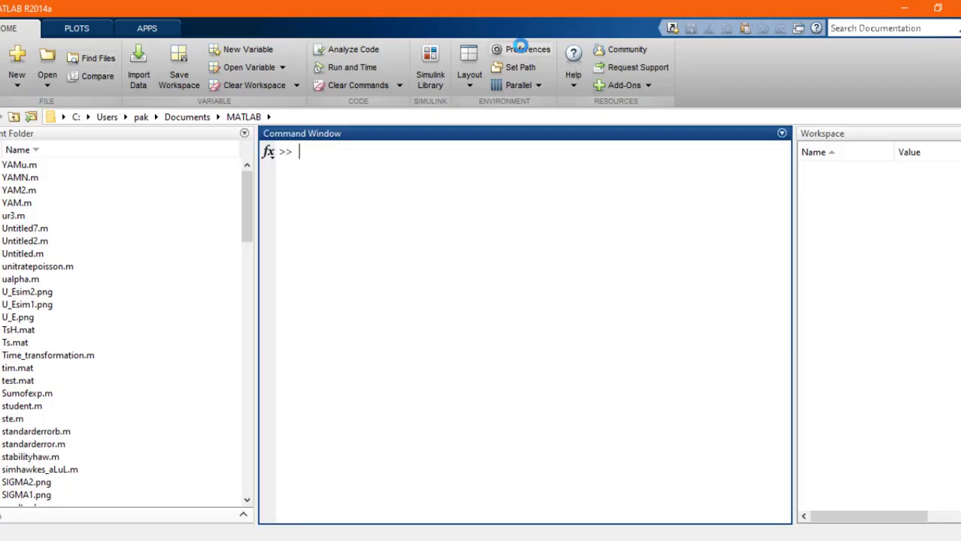
{"action": "left_click", "coordinate": [17, 65]}
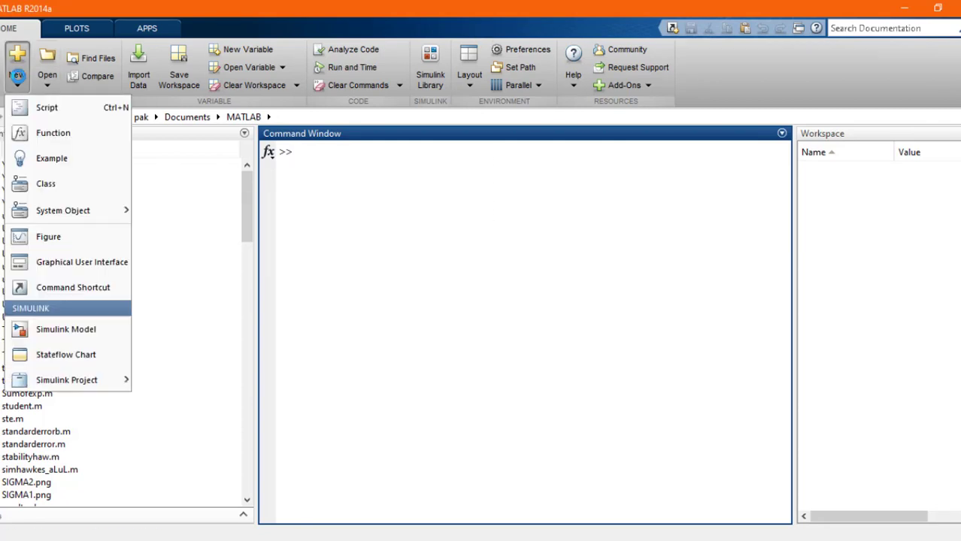
{"action": "left_click", "coordinate": [54, 330]}
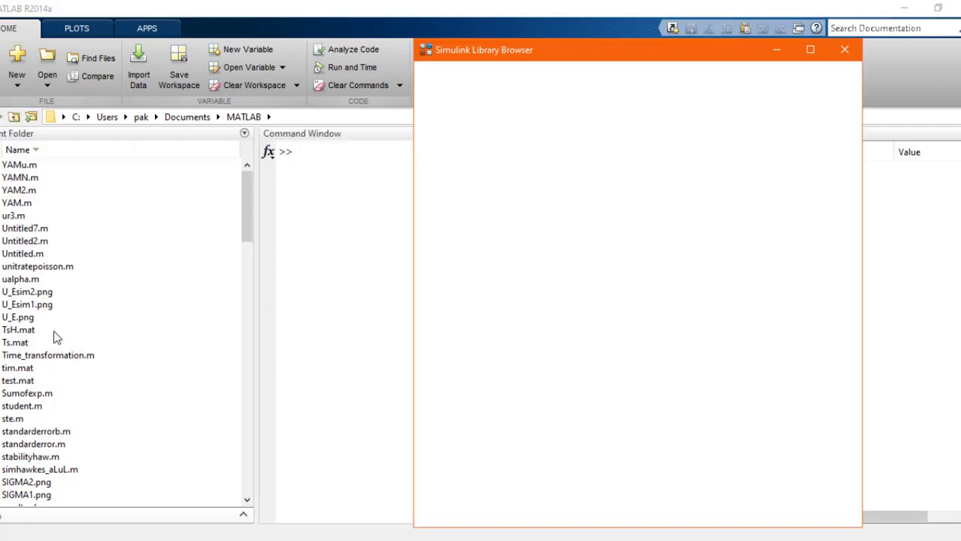
{"action": "left_click_drag", "start_coordinate": [279, 228], "coordinate": [282, 231]}
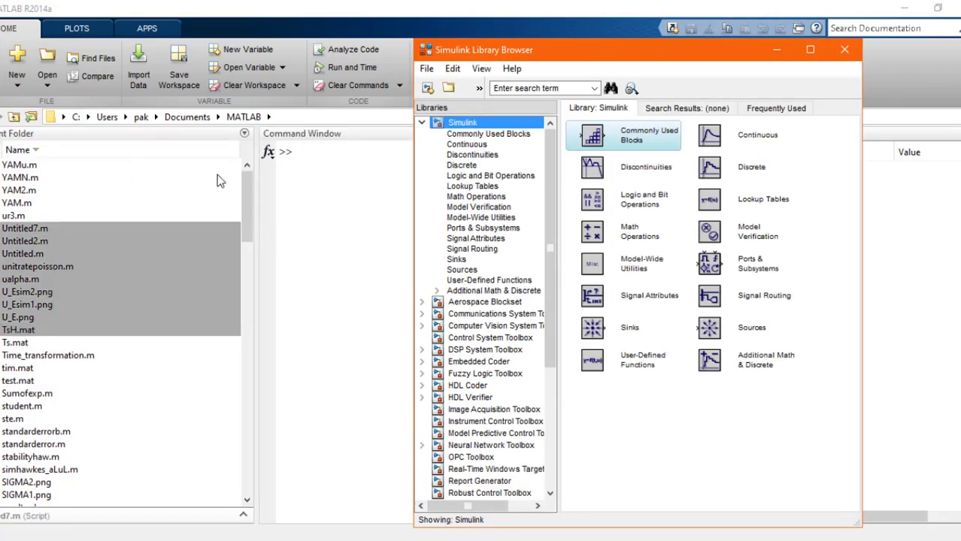
- Open a new blank Simulink model and arrange its window side by side with the Simulink Library Browser
{"action": "left_click", "coordinate": [333, 296]}
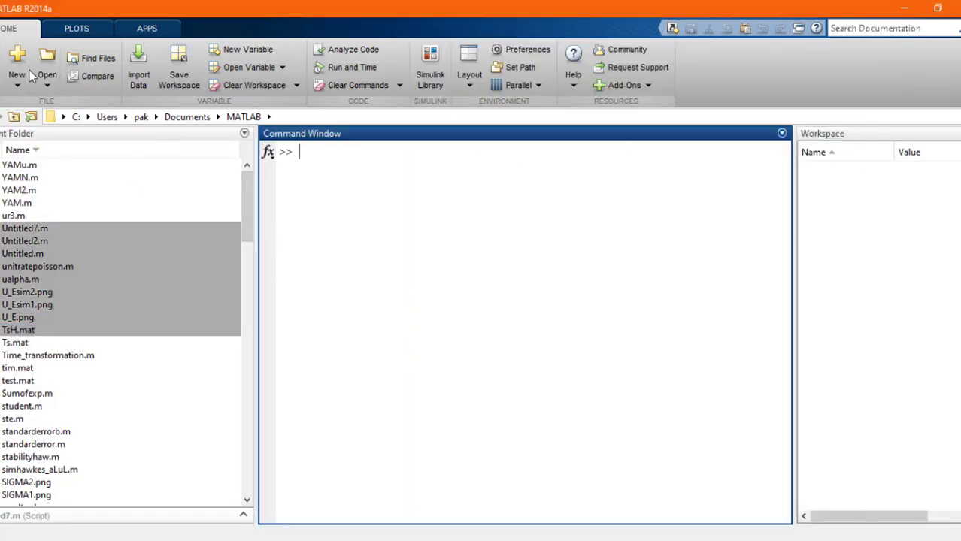
{"action": "left_click", "coordinate": [18, 87]}
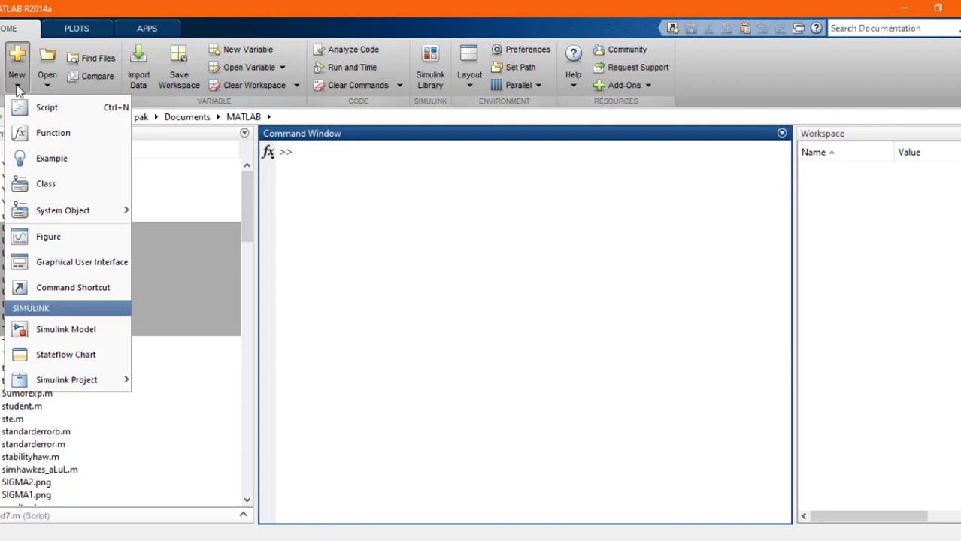
{"action": "left_click", "coordinate": [85, 329]}
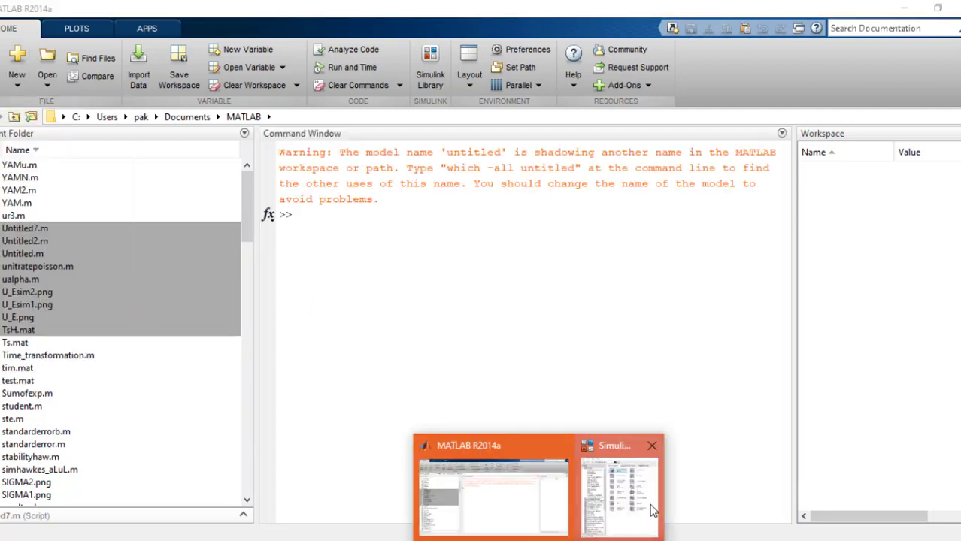
{"action": "left_click", "coordinate": [636, 506]}
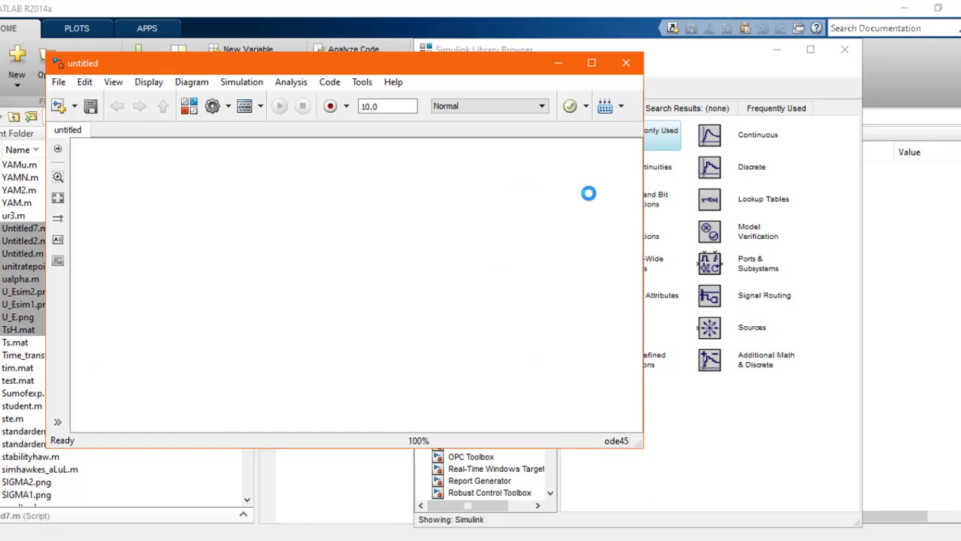
{"action": "left_click_drag", "start_coordinate": [371, 88], "coordinate": [1, 218]}
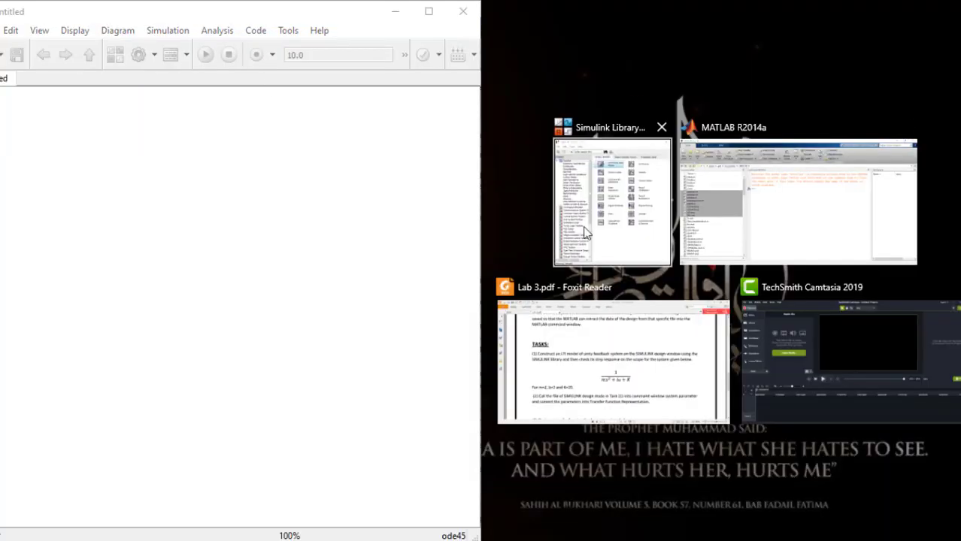
{"action": "left_click", "coordinate": [586, 233]}
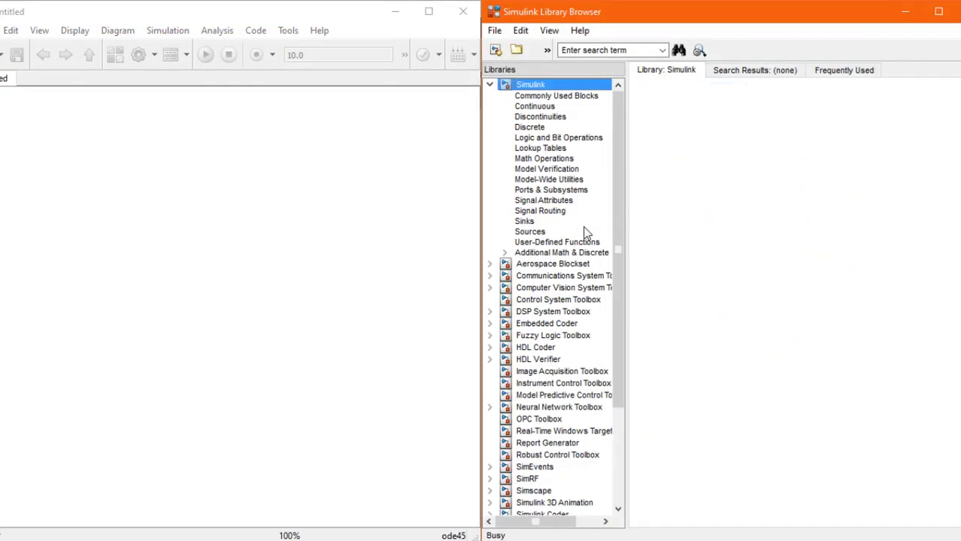
{"action": "left_click", "coordinate": [208, 180]}
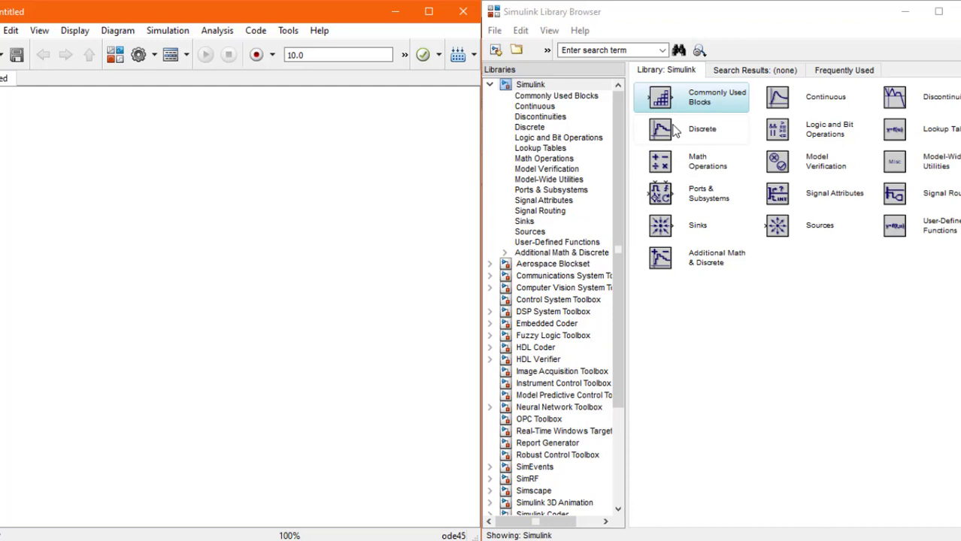
- Look through the commonly used blocks, and add a Step block from the Sources library to the empty model
{"action": "double_click", "coordinate": [691, 96]}
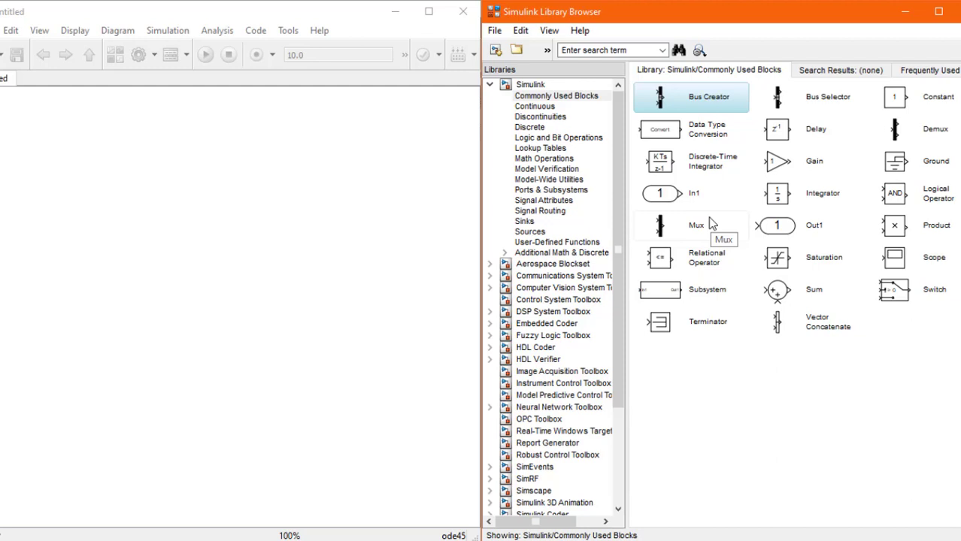
{"action": "left_click", "coordinate": [531, 232]}
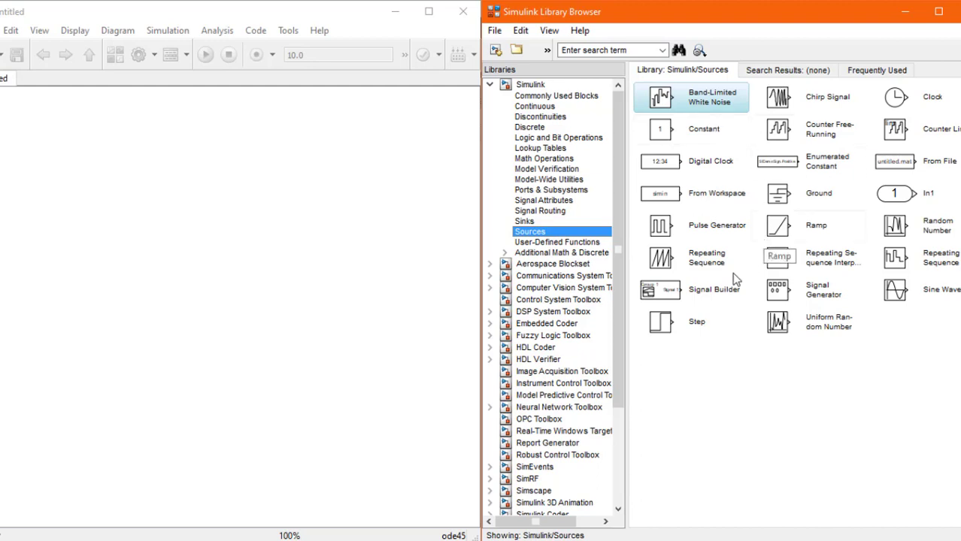
{"action": "left_click", "coordinate": [686, 321]}
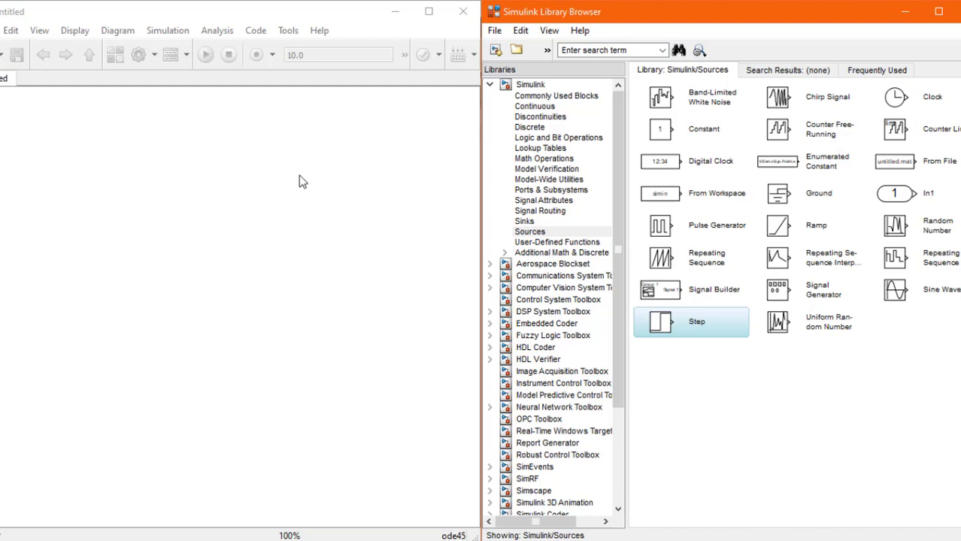
{"action": "left_click", "coordinate": [286, 15]}
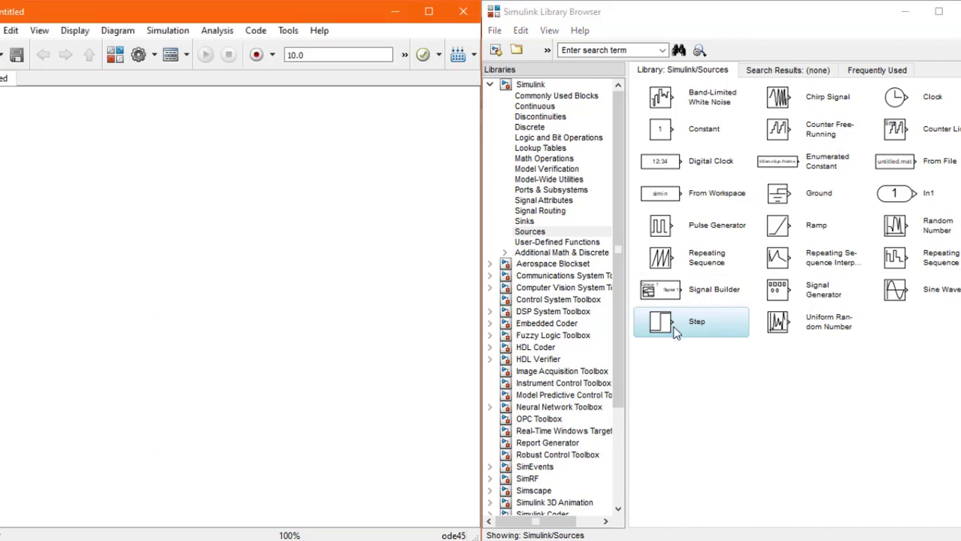
{"action": "left_click_drag", "start_coordinate": [675, 333], "coordinate": [83, 185]}
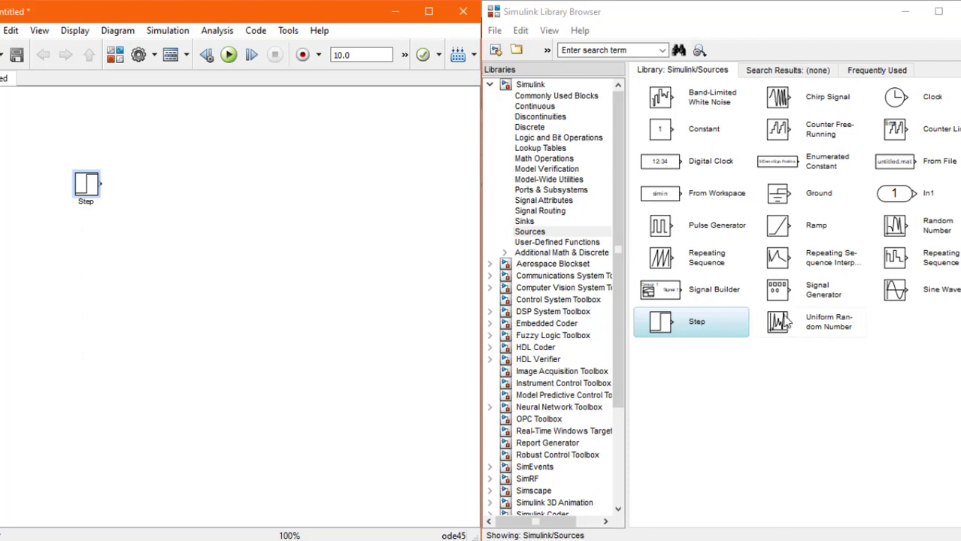
- Search the block library for "transfer fcn" and place the continuous Transfer Fcn block to the right of the Step block
{"action": "left_click", "coordinate": [621, 50]}
{"action": "type", "text": "transfer fcn"}
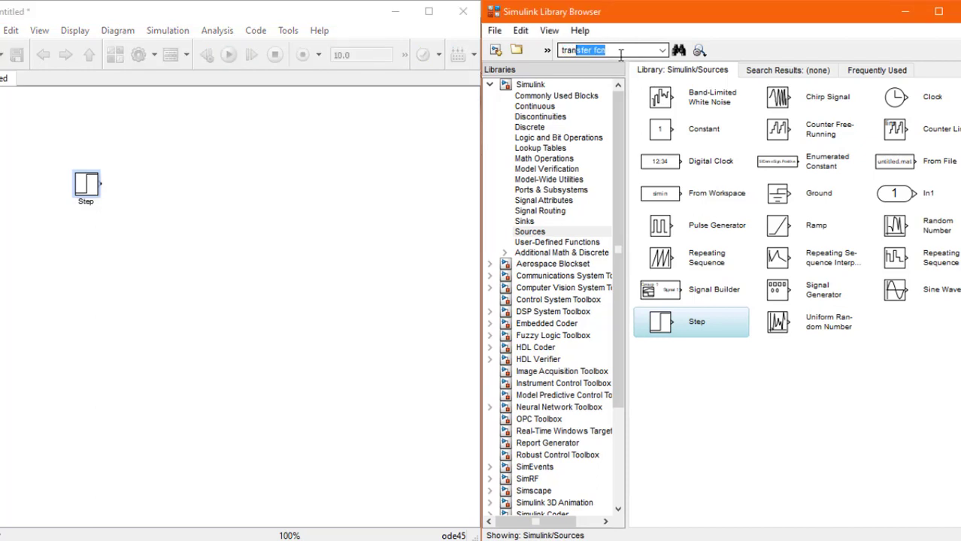
{"action": "key", "text": "End"}
{"action": "left_click", "coordinate": [620, 51]}
{"action": "left_click", "coordinate": [619, 50]}
{"action": "key", "text": "Return"}
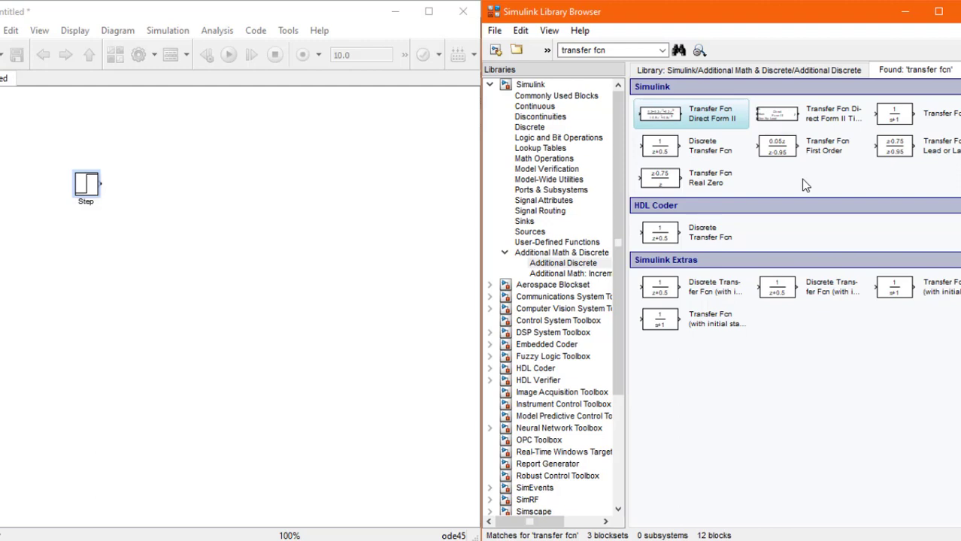
{"action": "left_click", "coordinate": [900, 117]}
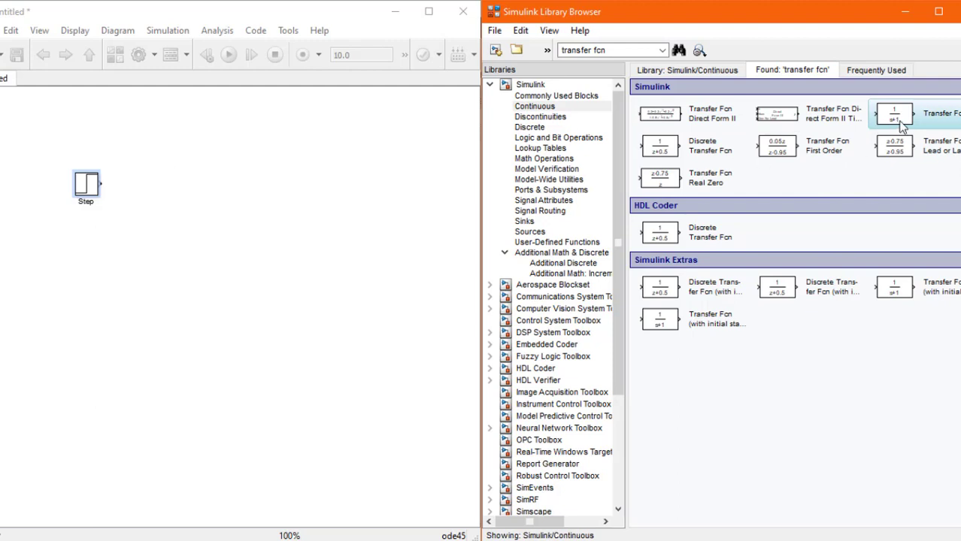
{"action": "left_click_drag", "start_coordinate": [896, 120], "coordinate": [215, 184]}
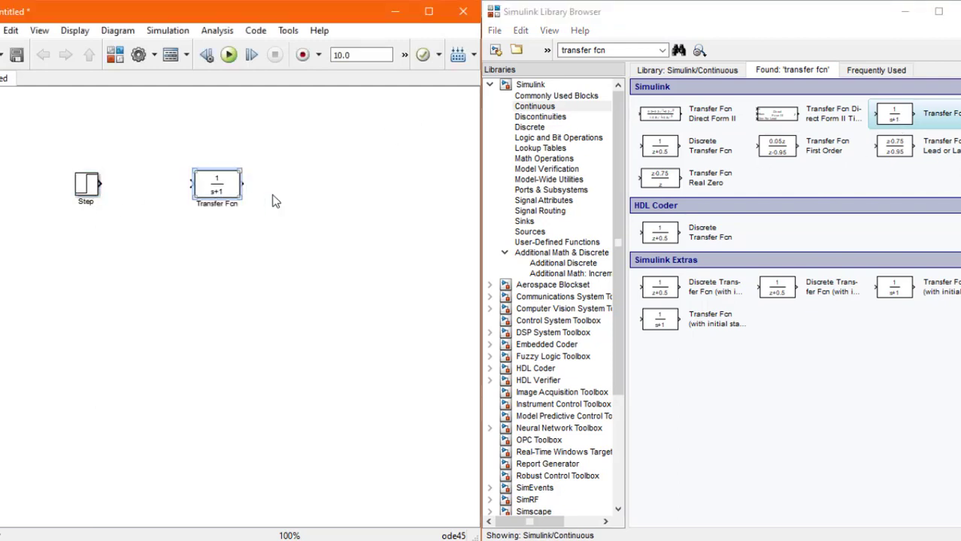
{"action": "left_click", "coordinate": [296, 188]}
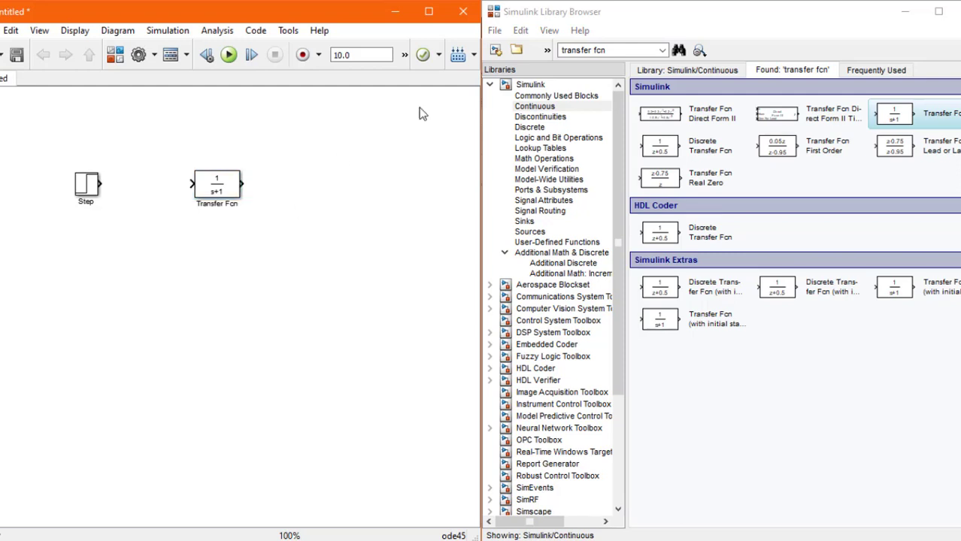
- Search the library for "scope", place a Scope block to the right of Transfer Fcn, and move the Step block further left
{"action": "left_click", "coordinate": [624, 50]}
{"action": "key", "text": "ctrl+a"}
{"action": "type", "text": "scope"}
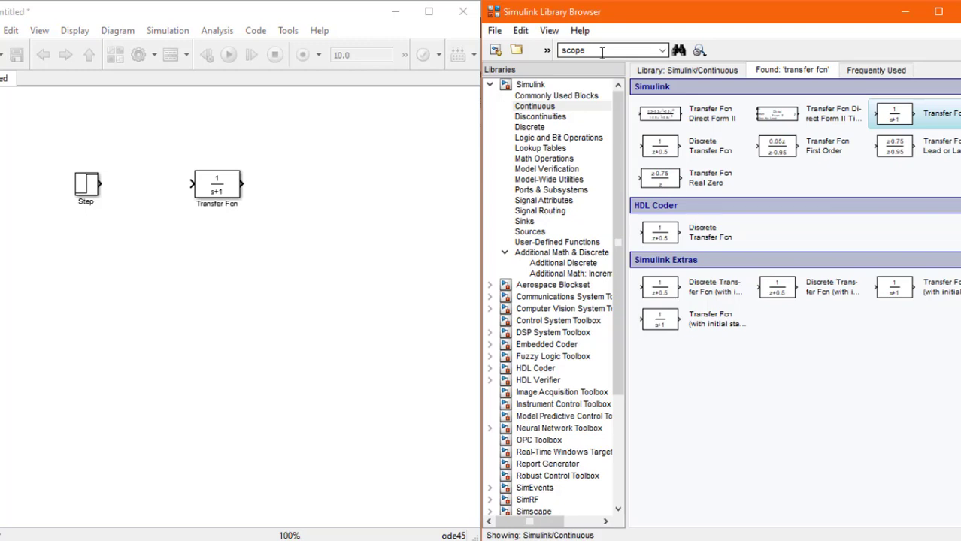
{"action": "key", "text": "Return"}
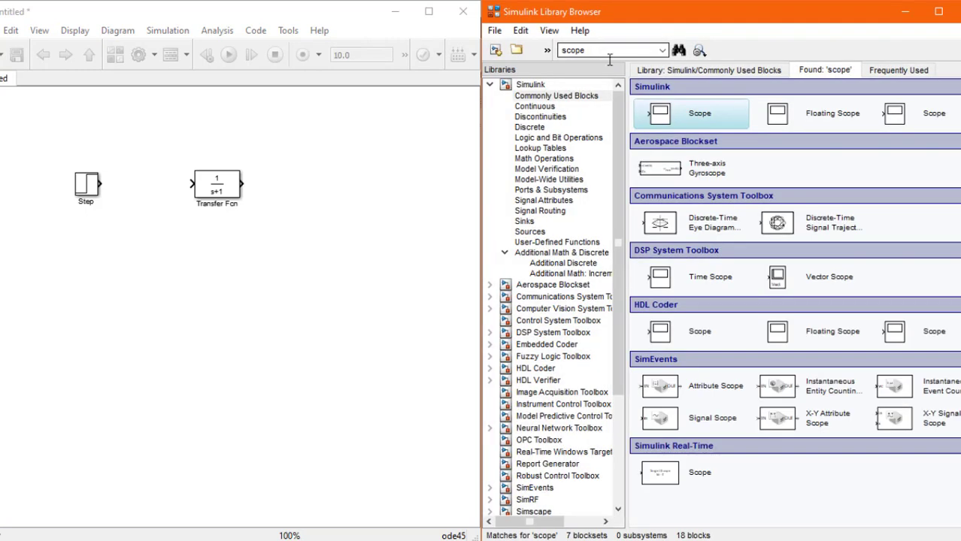
{"action": "left_click_drag", "start_coordinate": [699, 122], "coordinate": [357, 190]}
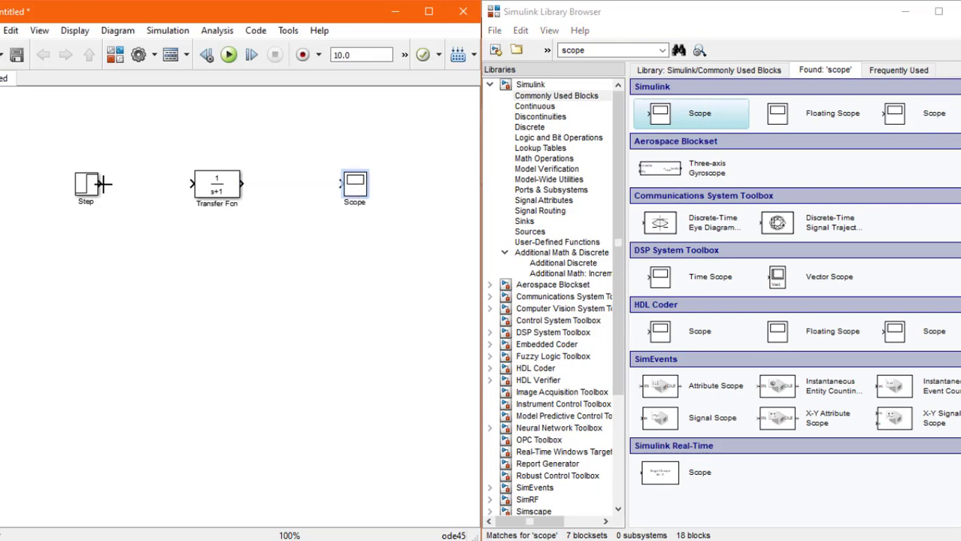
{"action": "left_click_drag", "start_coordinate": [86, 188], "coordinate": [61, 188]}
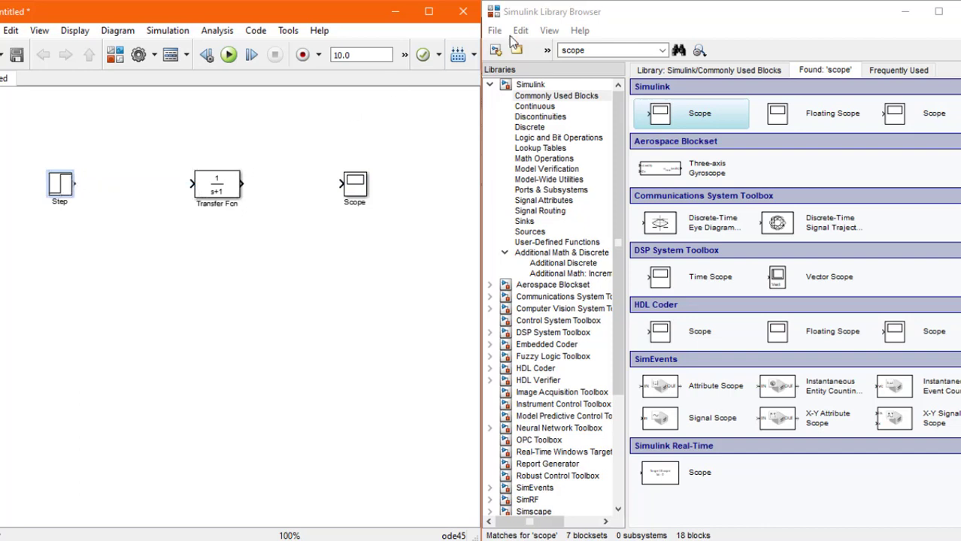
- Search the block library for "summer"
{"action": "left_click", "coordinate": [615, 48]}
{"action": "key", "text": "BackSpace"}
{"action": "key", "text": "BackSpace"}
{"action": "key", "text": "BackSpace"}
{"action": "key", "text": "BackSpace"}
{"action": "key", "text": "BackSpace"}
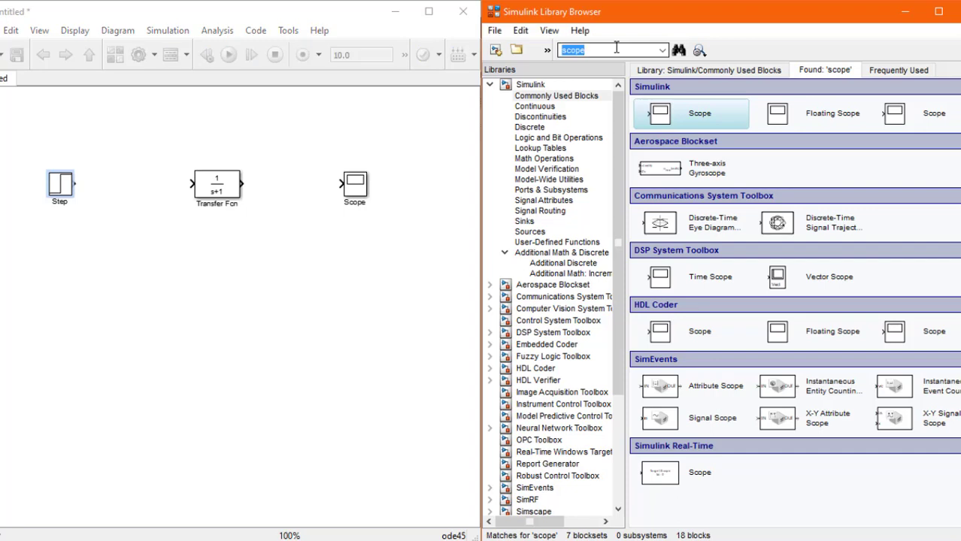
{"action": "type", "text": "summer"}
{"action": "key", "text": "Return"}
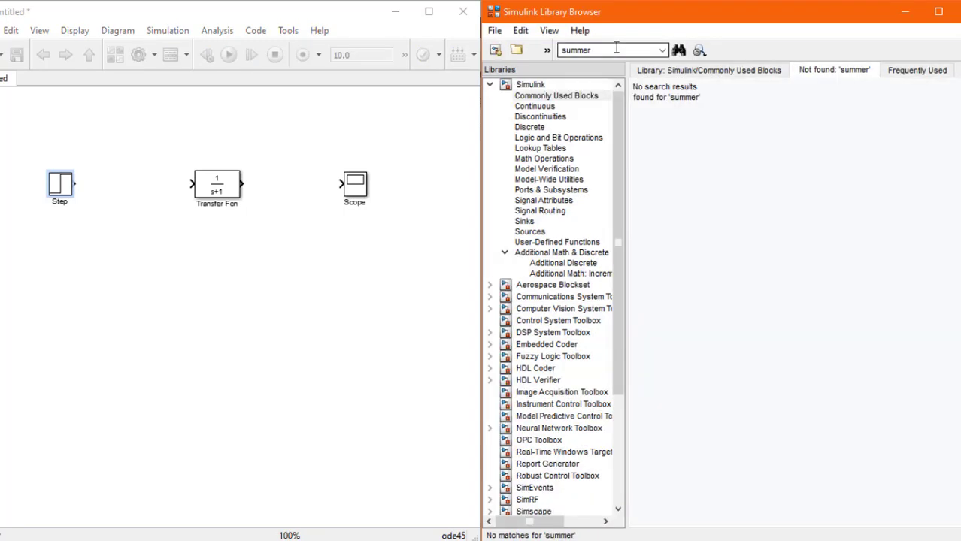
- Search the block library for "sum" and place a Sum block between the Step and Transfer Fcn blocks
{"action": "double_click", "coordinate": [615, 48]}
{"action": "type", "text": "sum"}
{"action": "key", "text": "Return"}
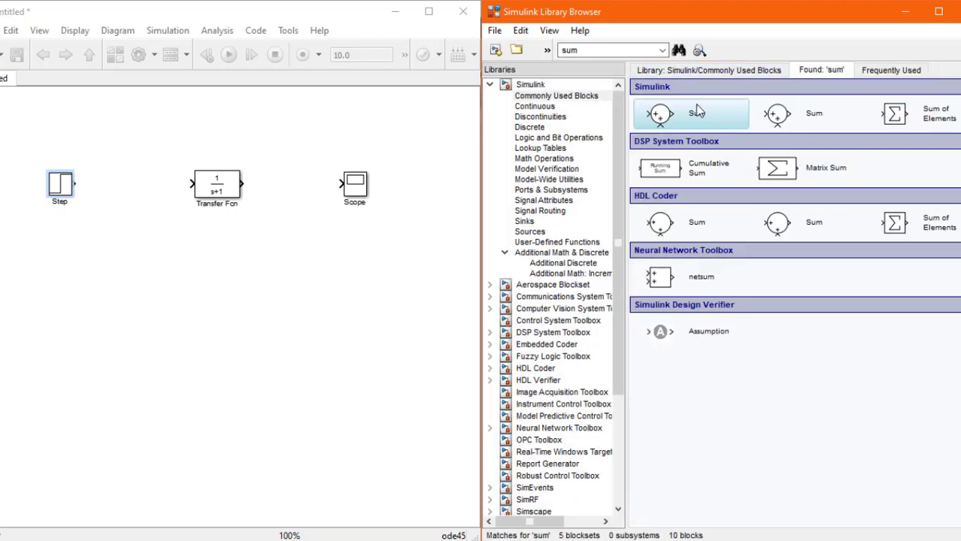
{"action": "left_click_drag", "start_coordinate": [697, 114], "coordinate": [132, 188]}
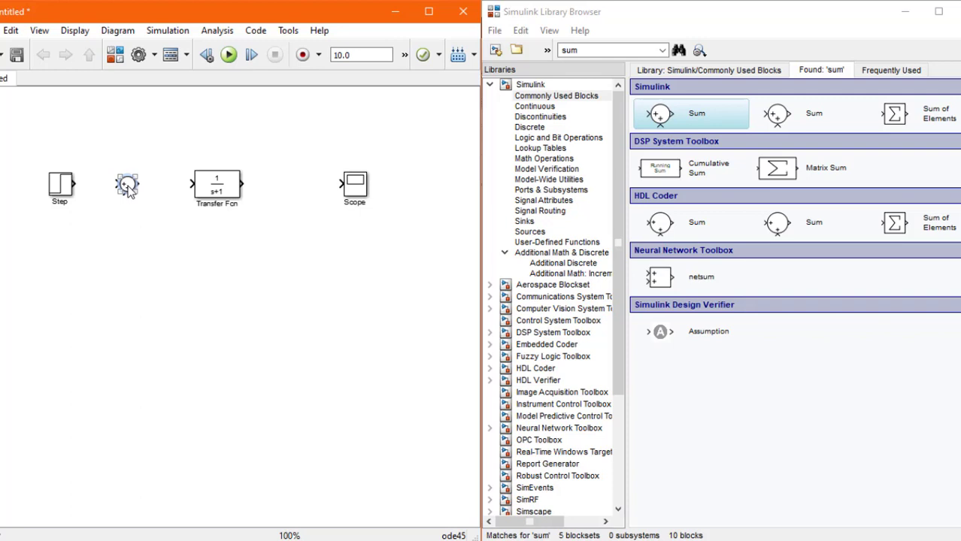
- Set the Sum block's list of signs to |+- so that its second input is subtracted
{"action": "double_click", "coordinate": [130, 190]}
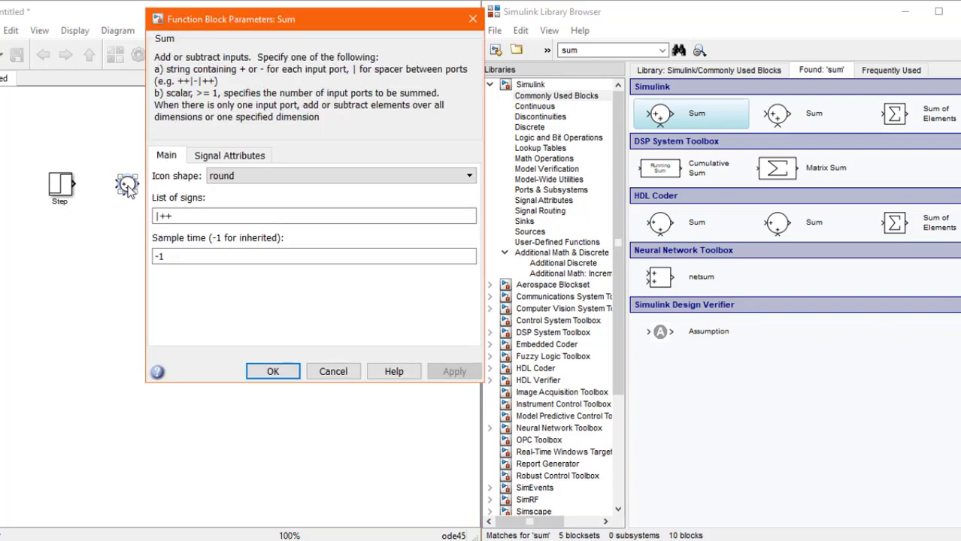
{"action": "left_click", "coordinate": [187, 218]}
{"action": "double_click", "coordinate": [191, 219]}
{"action": "left_click", "coordinate": [191, 219]}
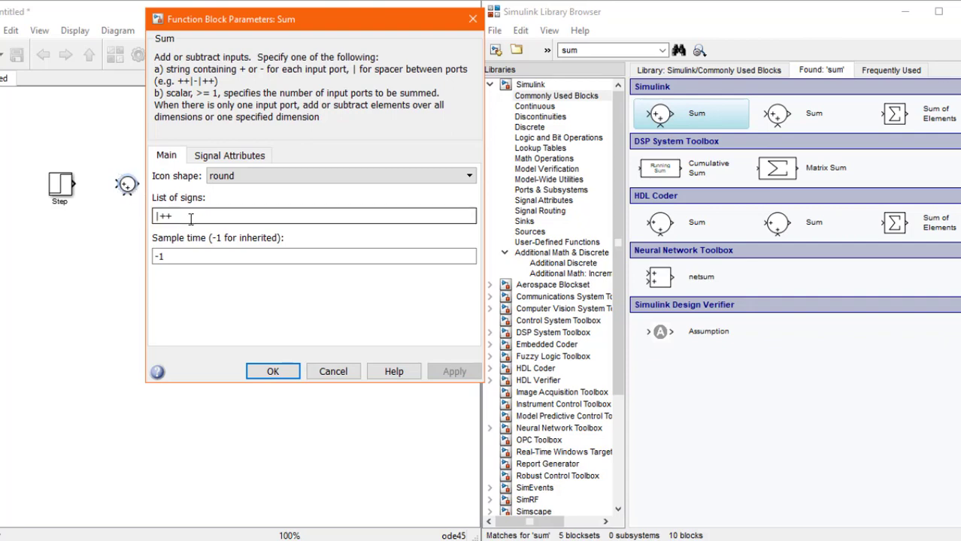
{"action": "key", "text": "BackSpace"}
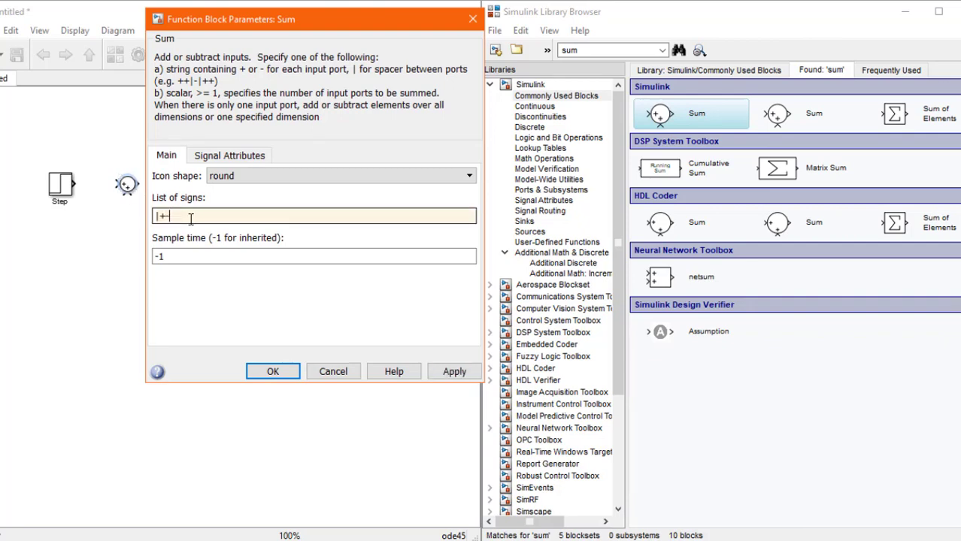
{"action": "type", "text": "-"}
{"action": "left_click", "coordinate": [451, 371]}
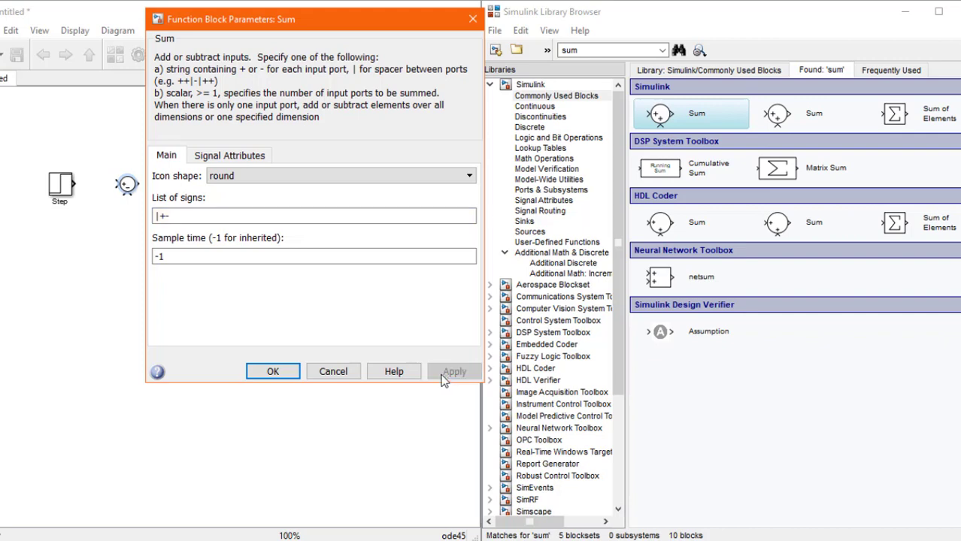
{"action": "left_click", "coordinate": [272, 371]}
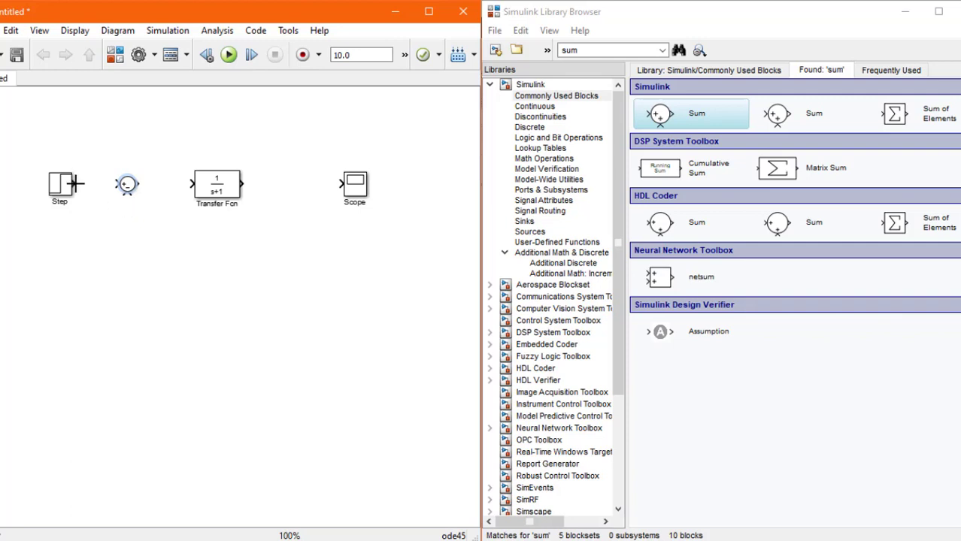
- Wire Step, Sum, Transfer Fcn and Scope in series with unity feedback to Sum's negative input, and space out the feedback line and Scope
{"action": "left_click_drag", "start_coordinate": [75, 183], "coordinate": [192, 184]}
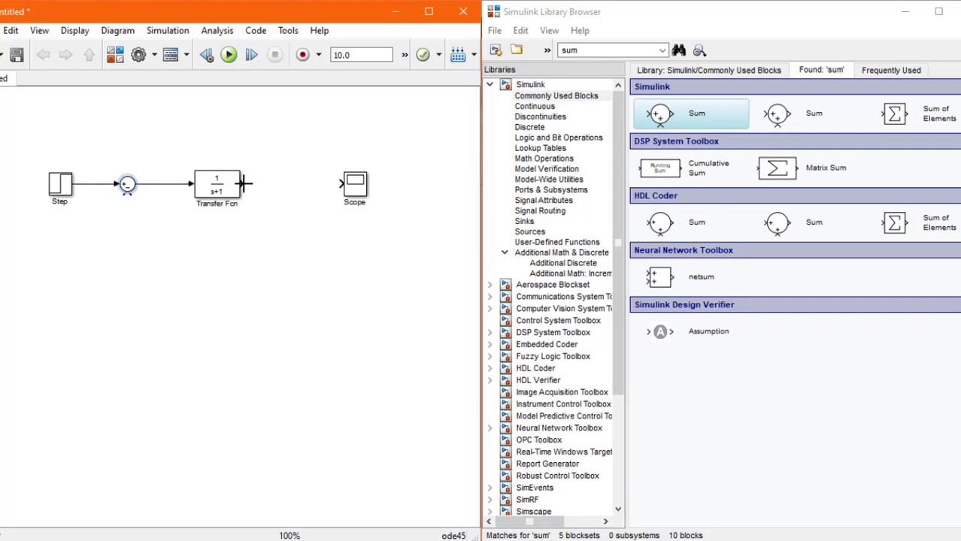
{"action": "left_click_drag", "start_coordinate": [245, 183], "coordinate": [343, 183]}
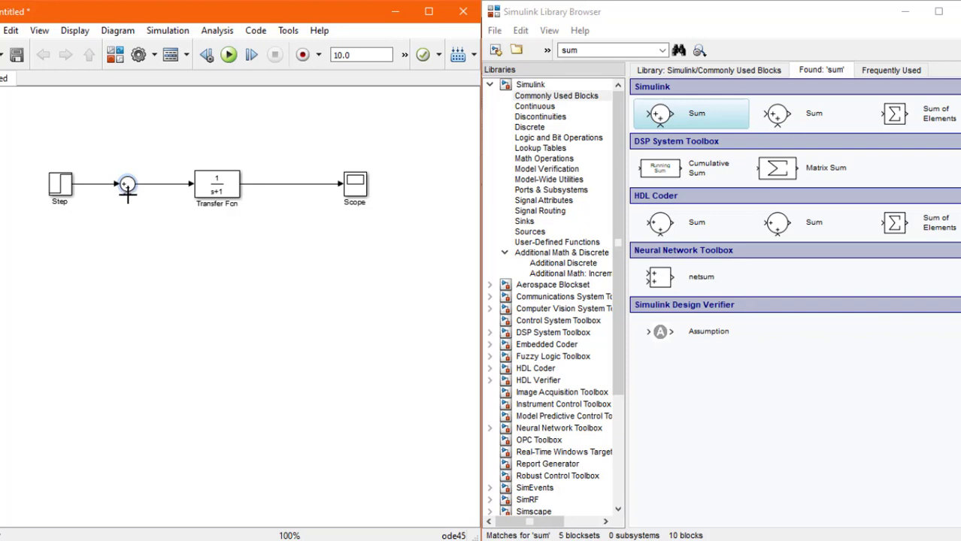
{"action": "left_click_drag", "start_coordinate": [127, 194], "coordinate": [297, 185]}
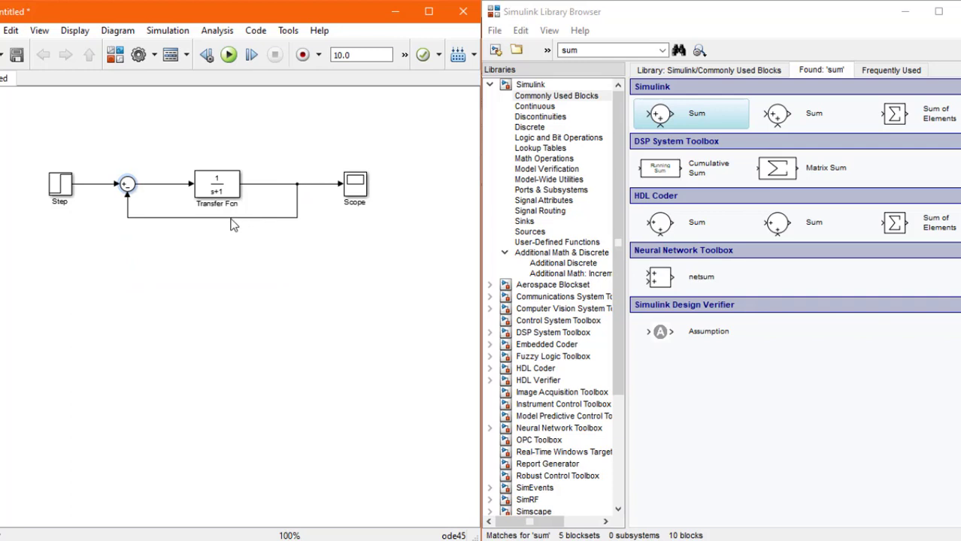
{"action": "left_click_drag", "start_coordinate": [233, 224], "coordinate": [237, 249]}
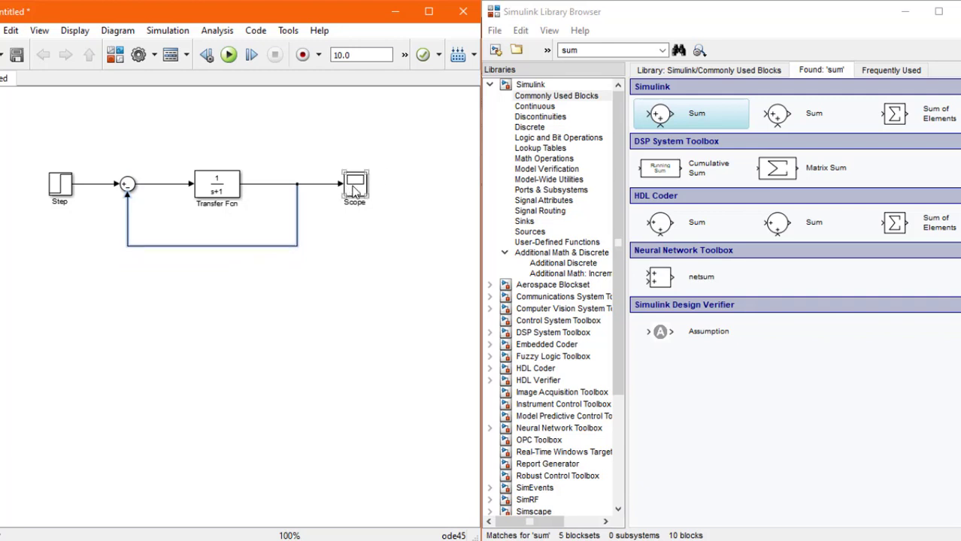
{"action": "left_click_drag", "start_coordinate": [358, 188], "coordinate": [382, 190]}
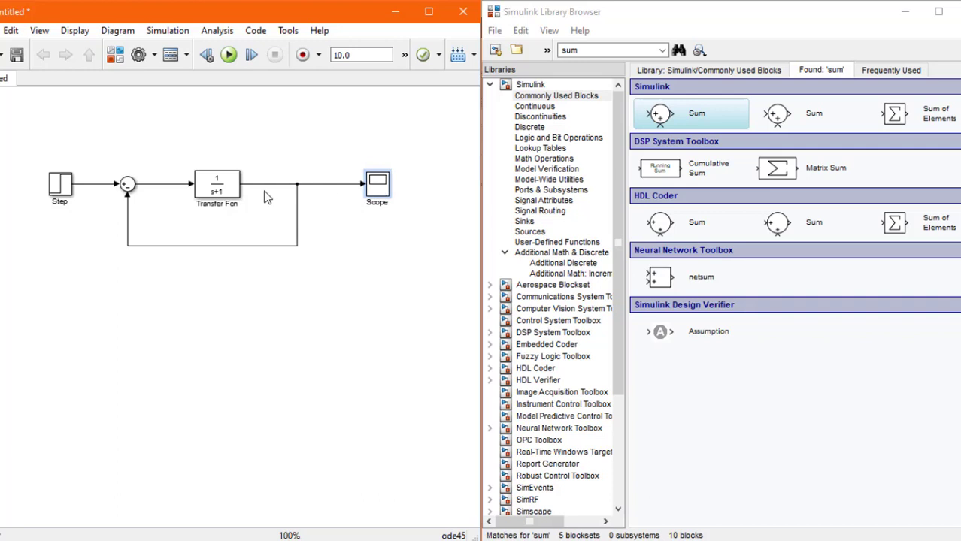
- Open the Transfer Fcn block's numerator and denominator coefficients and check the Task 1 transfer function in the Lab 3 PDF
{"action": "double_click", "coordinate": [218, 182]}
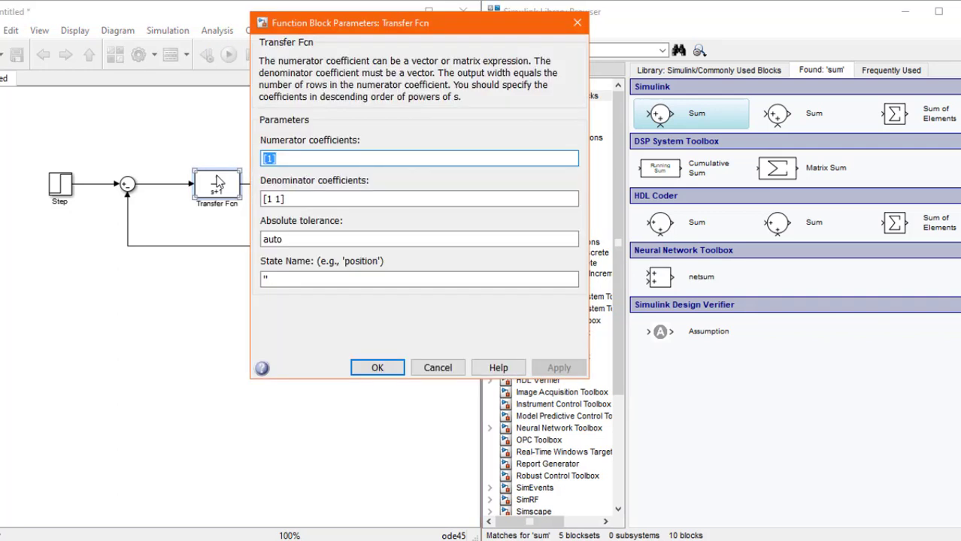
{"action": "left_click", "coordinate": [278, 159]}
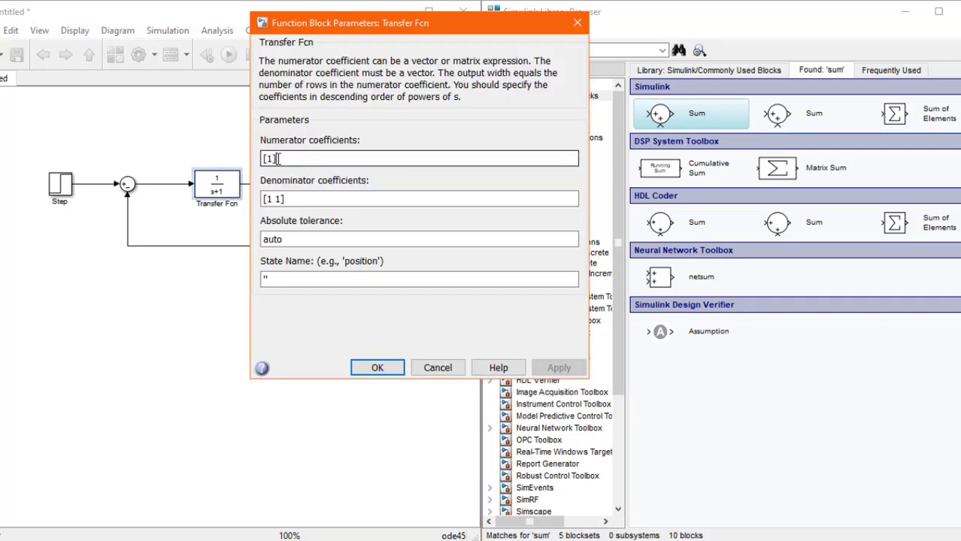
{"action": "left_click", "coordinate": [284, 197]}
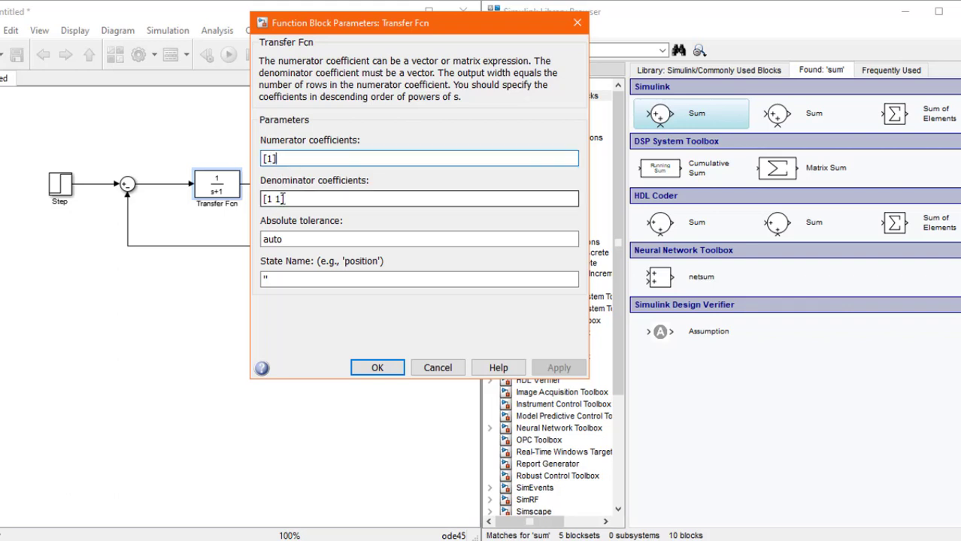
{"action": "key", "text": "Tab"}
{"action": "type", "text": "[1 1]"}
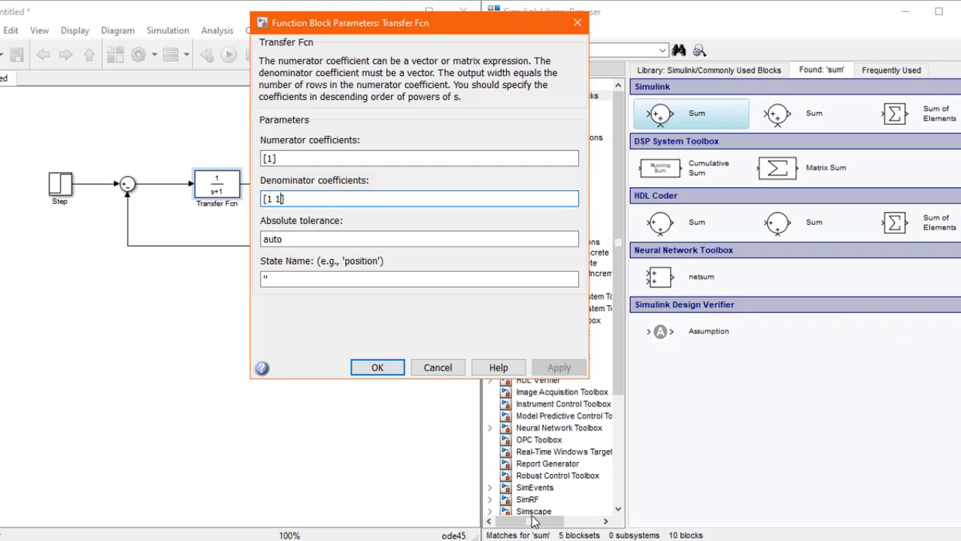
{"action": "key", "text": "alt+Tab"}
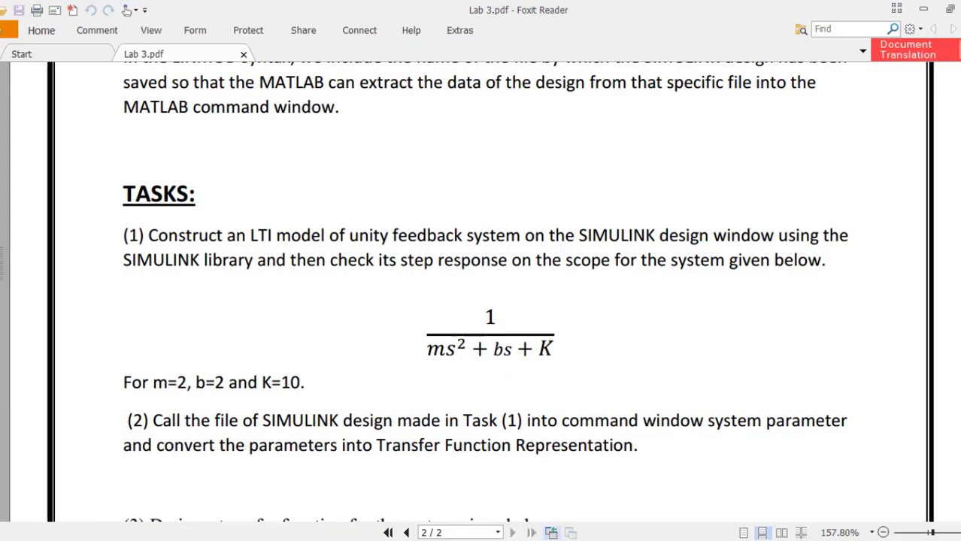
{"action": "key", "text": "alt+Tab"}
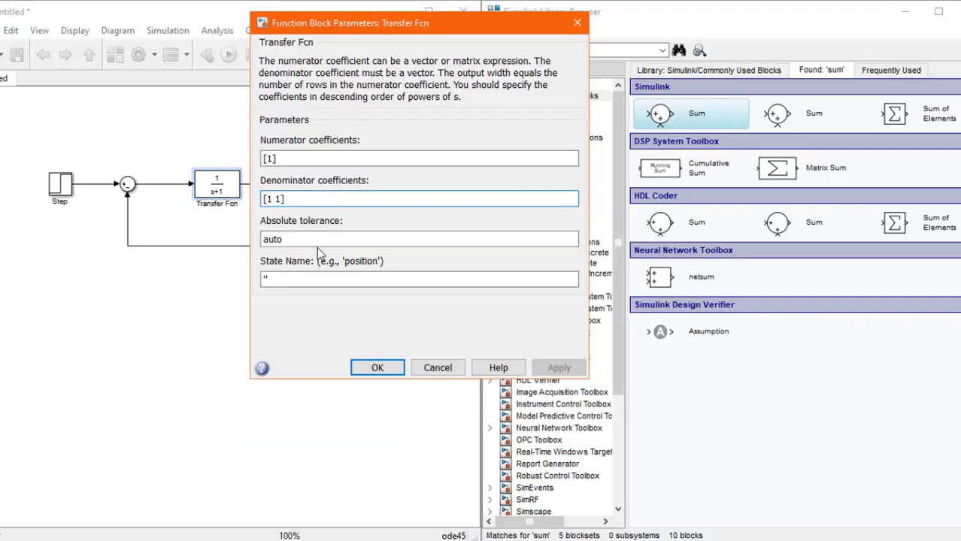
- Set the Transfer Fcn block's denominator coefficients to [4 5 6] and apply the change
{"action": "double_click", "coordinate": [270, 200]}
{"action": "left_click", "coordinate": [270, 200]}
{"action": "key", "text": "BackSpace"}
{"action": "type", "text": "4"}
{"action": "key", "text": "Delete"}
{"action": "key", "text": "Delete"}
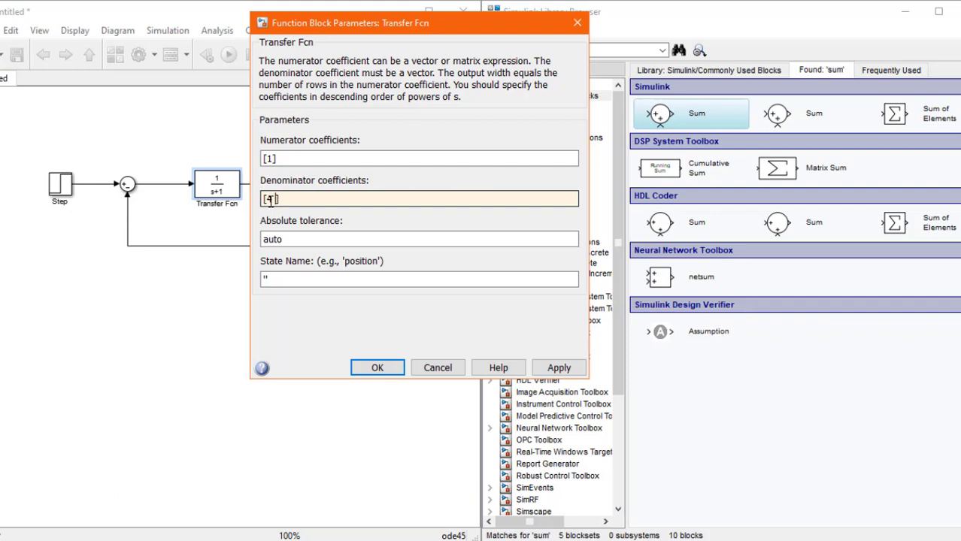
{"action": "type", "text": "5 6"}
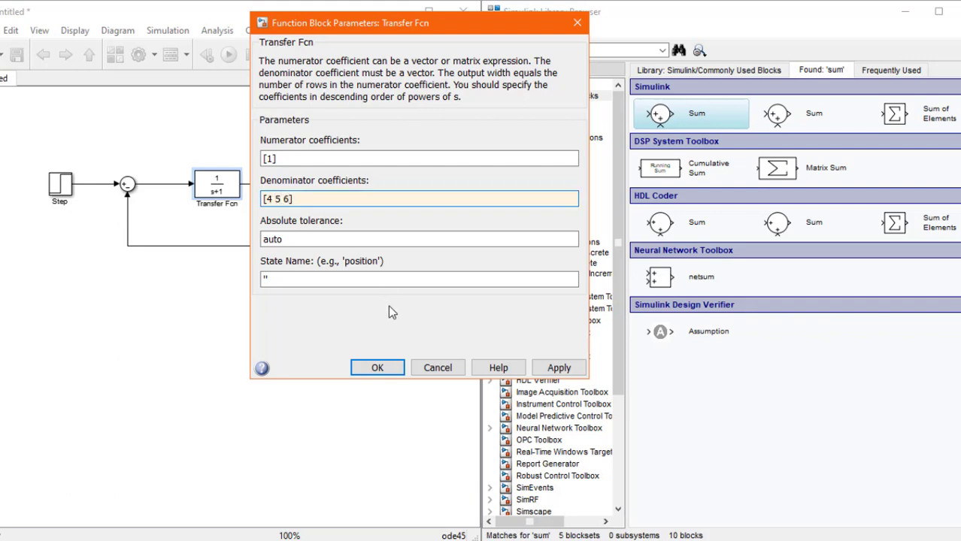
{"action": "left_click", "coordinate": [555, 367]}
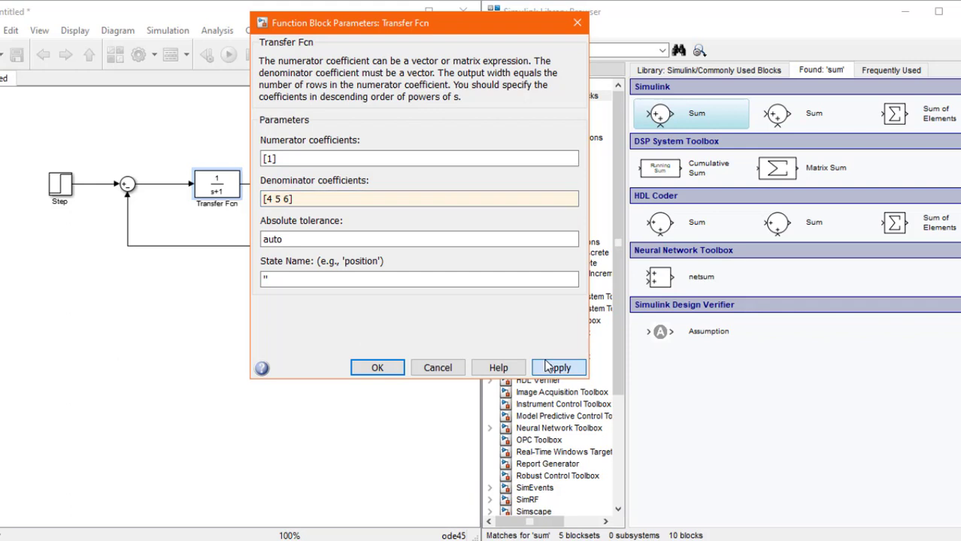
{"action": "left_click", "coordinate": [378, 368]}
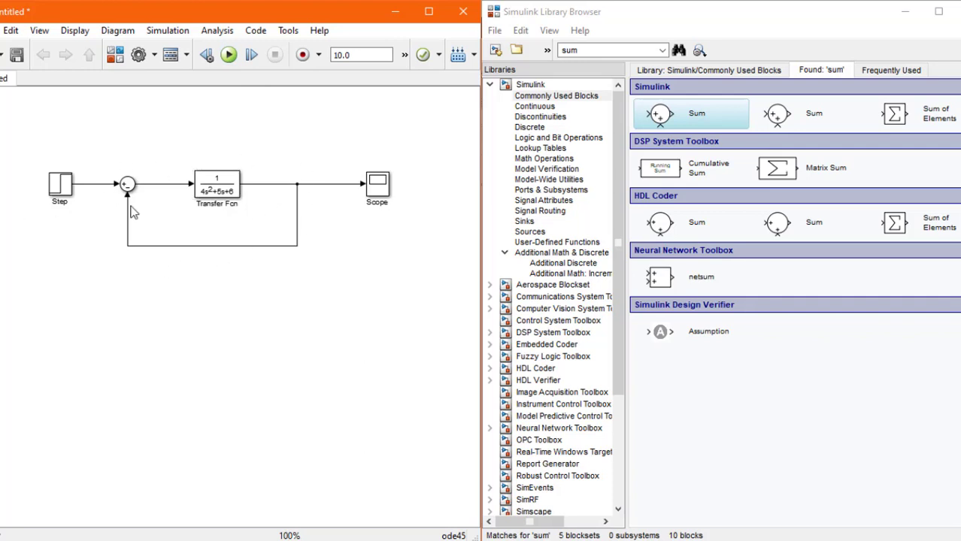
- Review the Step block's step time, initial value and final value
{"action": "left_click", "coordinate": [63, 193]}
{"action": "double_click", "coordinate": [63, 193]}
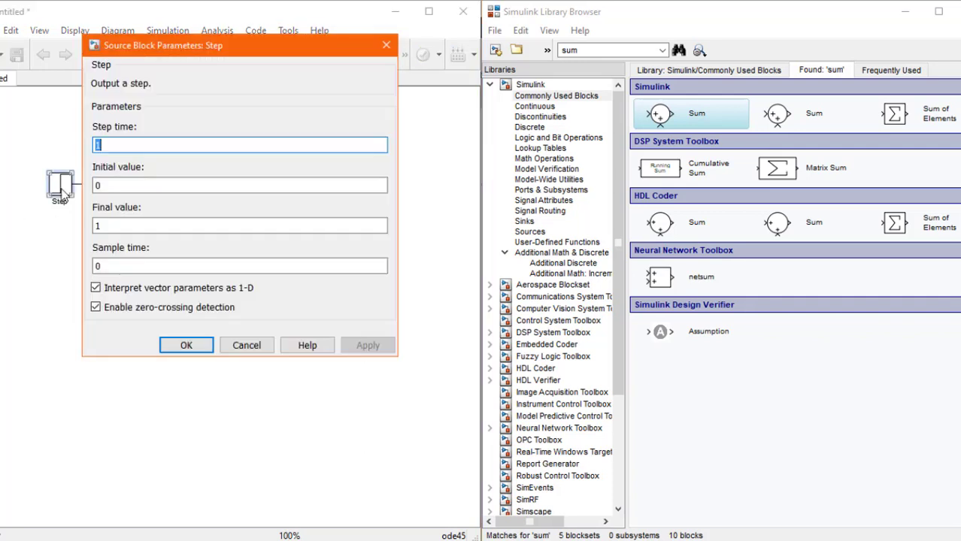
{"action": "left_click", "coordinate": [116, 146]}
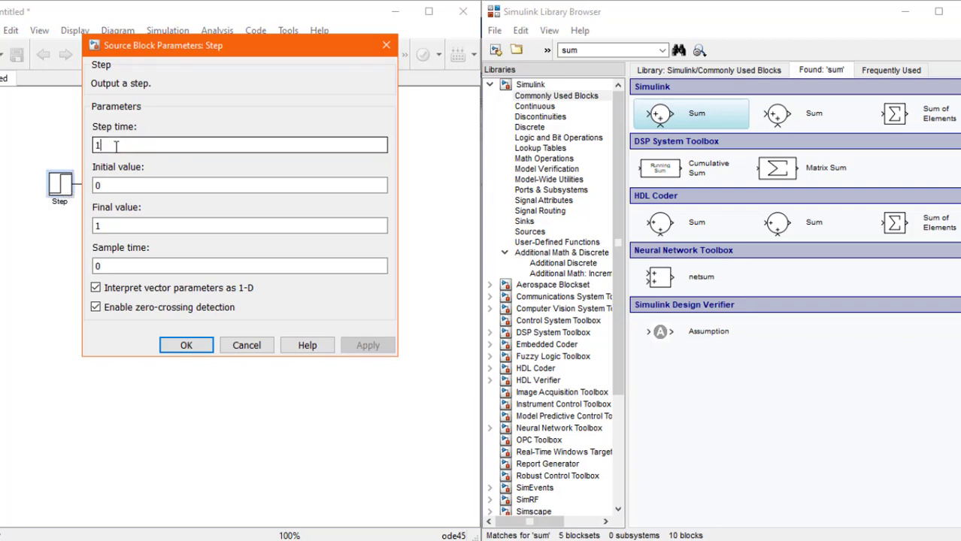
{"action": "left_click", "coordinate": [102, 186]}
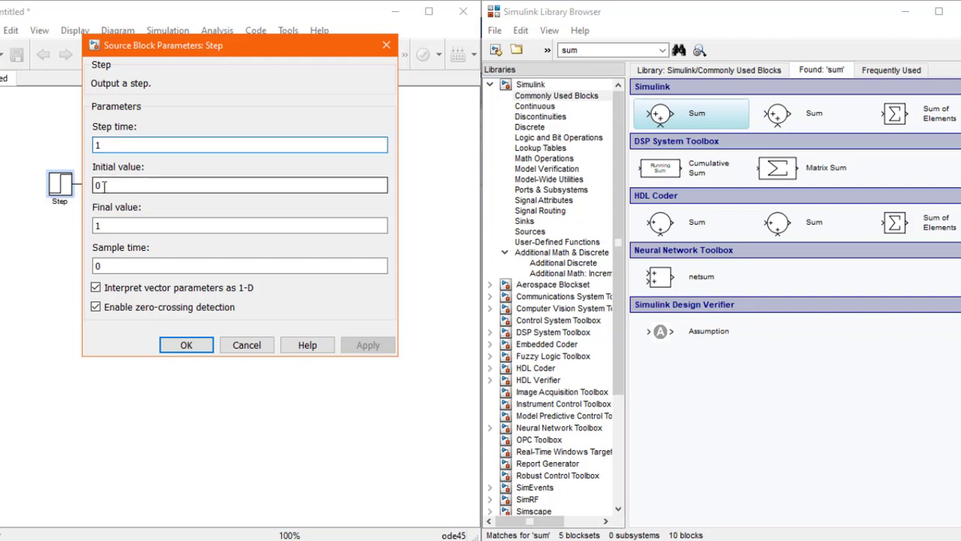
{"action": "double_click", "coordinate": [97, 186]}
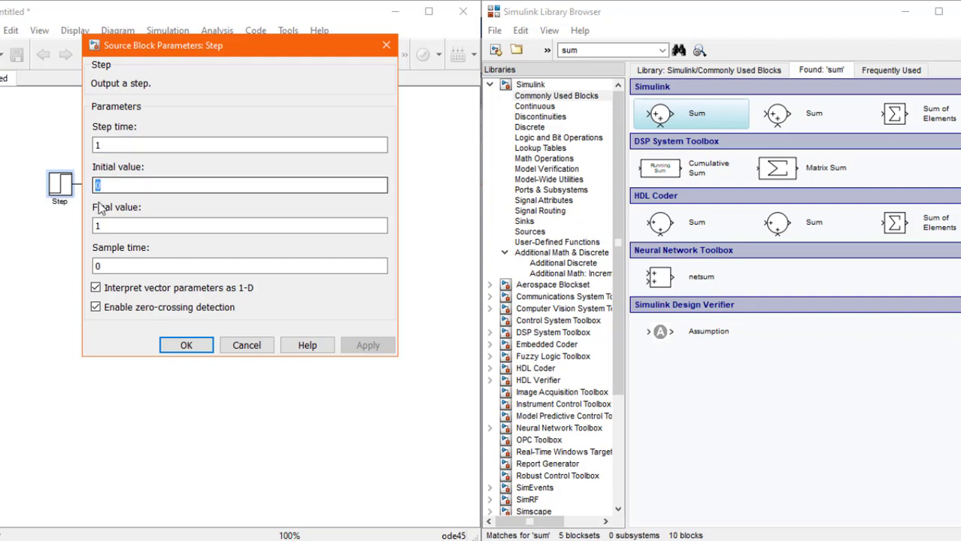
{"action": "left_click", "coordinate": [114, 226]}
{"action": "double_click", "coordinate": [111, 228]}
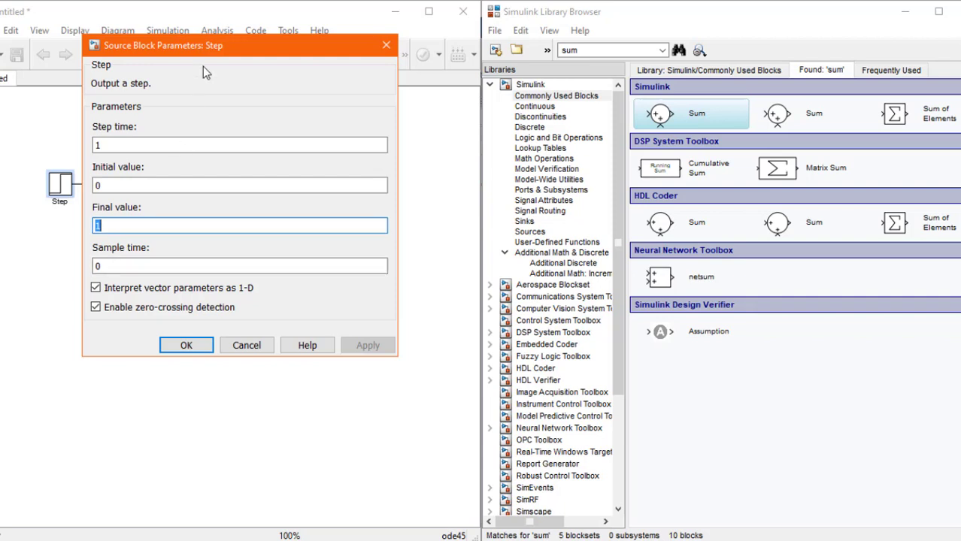
{"action": "left_click", "coordinate": [186, 347]}
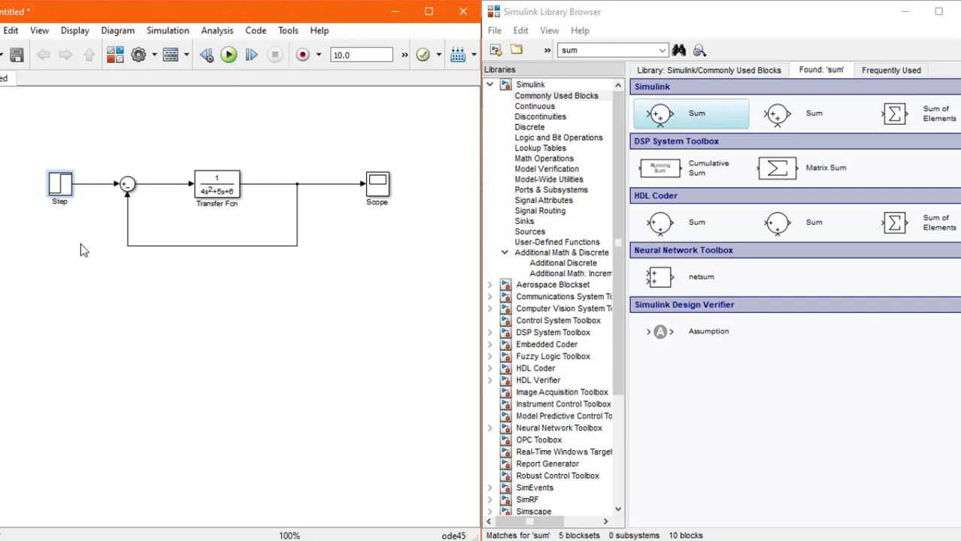
{"action": "left_click", "coordinate": [84, 279]}
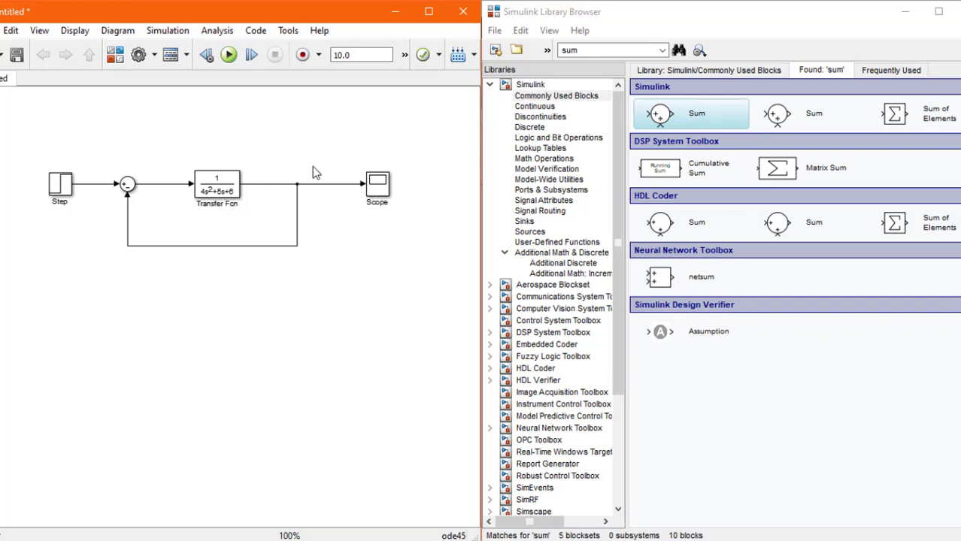
- Run the simulation and show the Scope's plot in a maximized window
{"action": "double_click", "coordinate": [378, 186]}
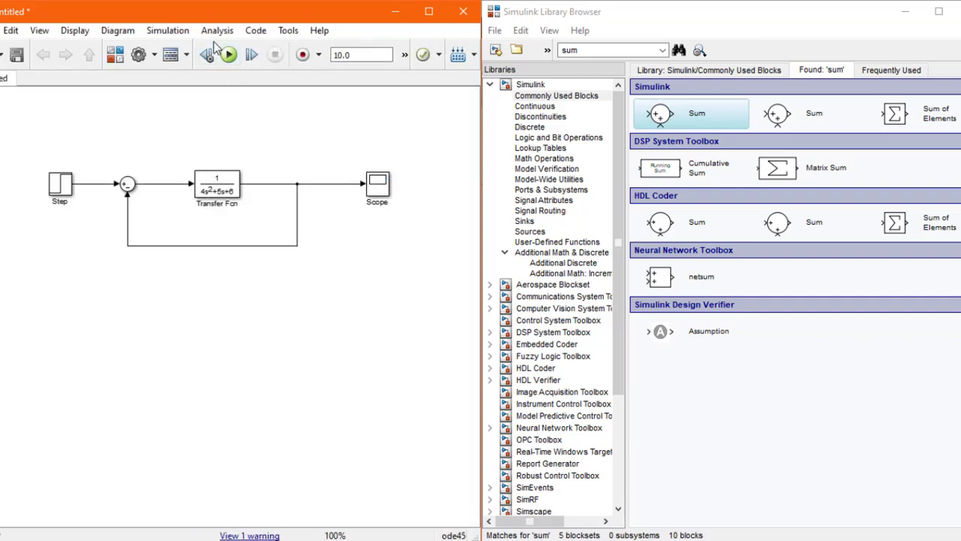
{"action": "left_click", "coordinate": [380, 197]}
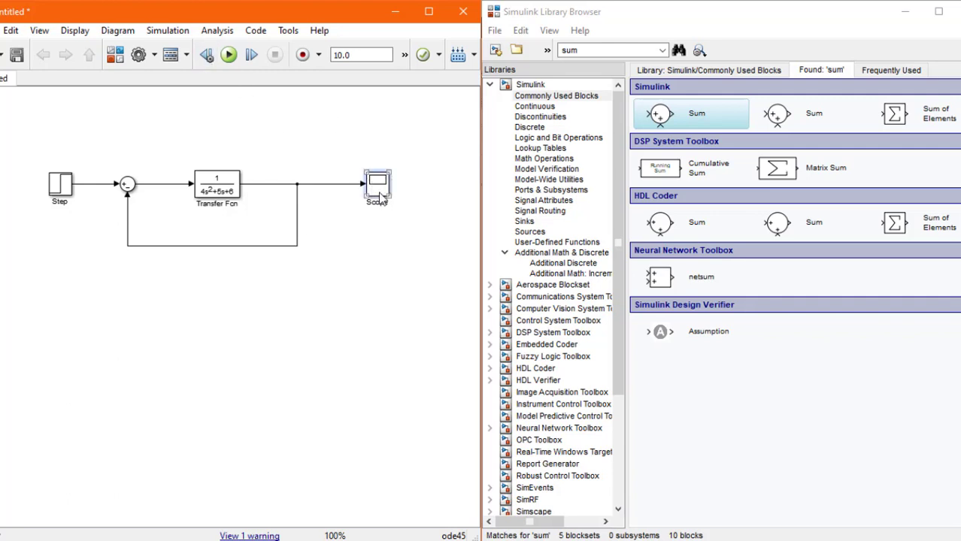
{"action": "double_click", "coordinate": [381, 197]}
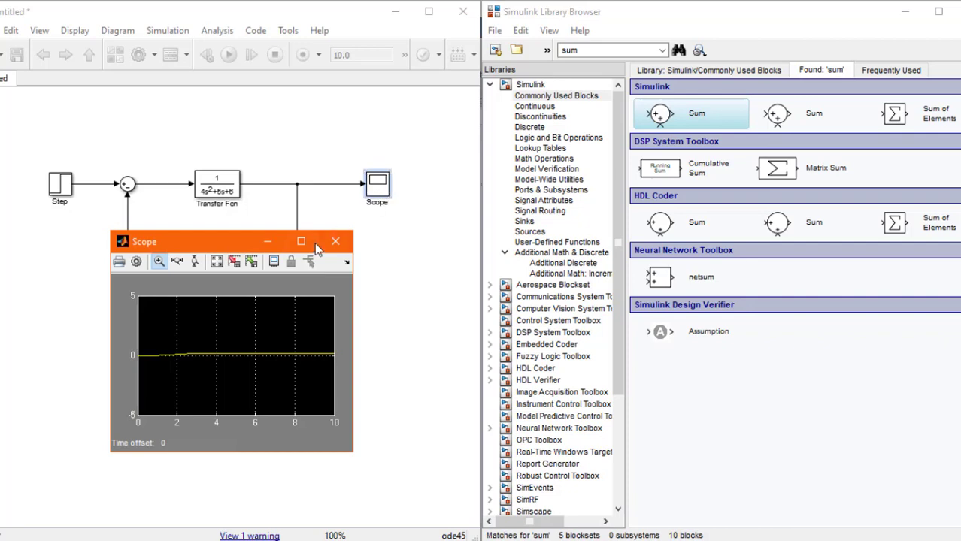
{"action": "key", "text": "super+Up"}
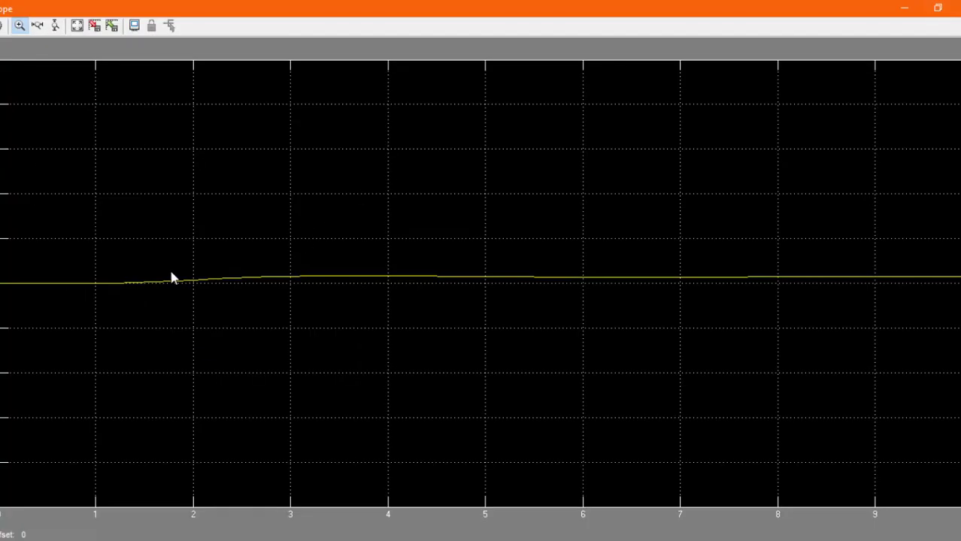
- Autoscale the Scope plot to examine the step response, and close the Scope
{"action": "right_click", "coordinate": [482, 181]}
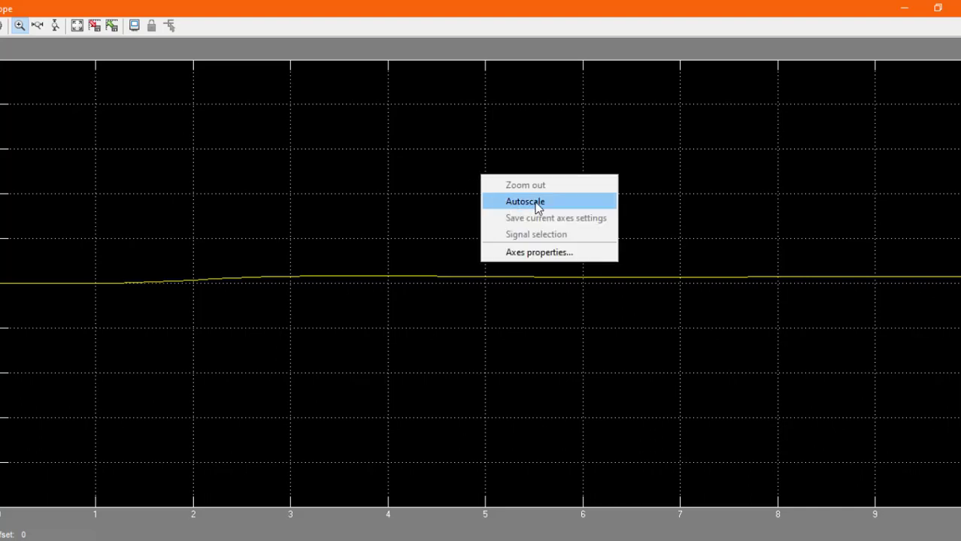
{"action": "right_click", "coordinate": [385, 153]}
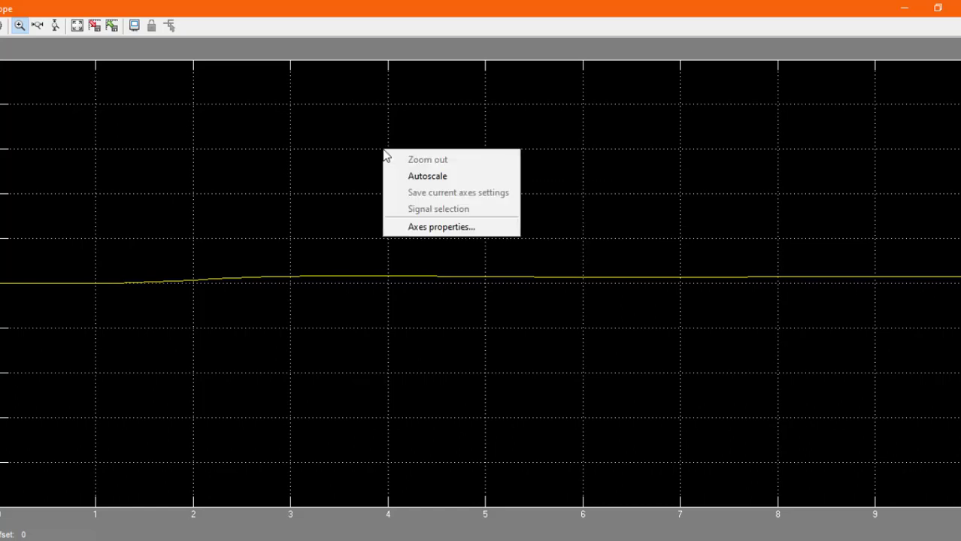
{"action": "left_click", "coordinate": [431, 181]}
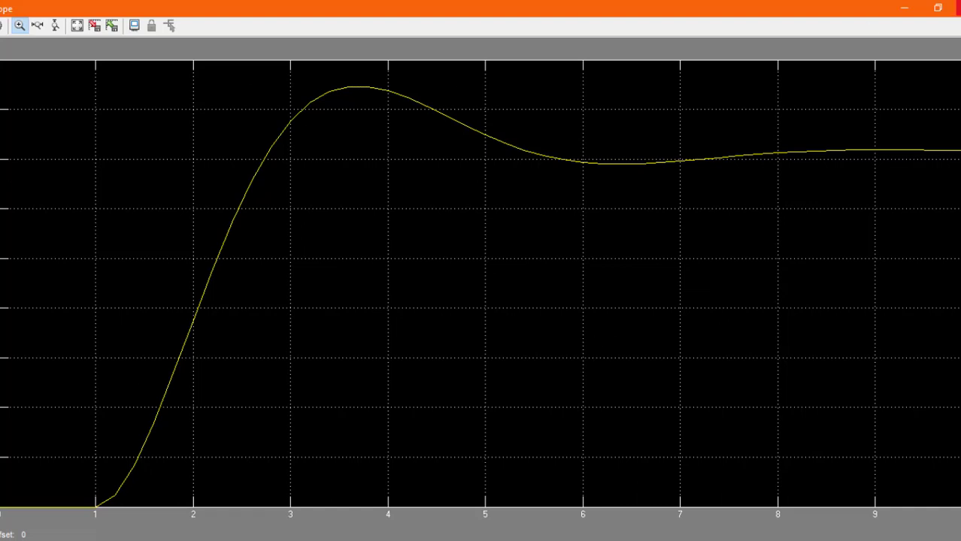
{"action": "left_click", "coordinate": [959, 6]}
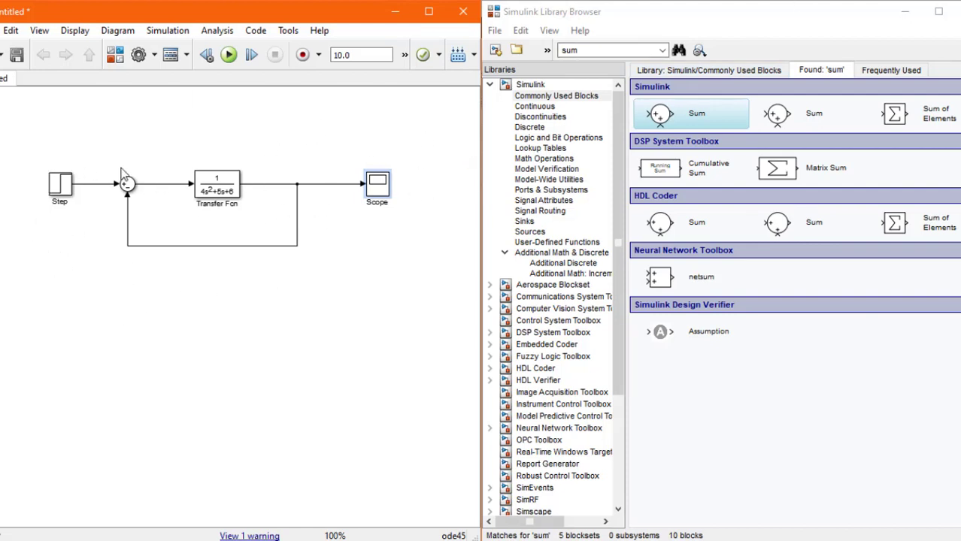
- Search the block library for "in1" and place an In1 block below the Step block
{"action": "left_click", "coordinate": [905, 11]}
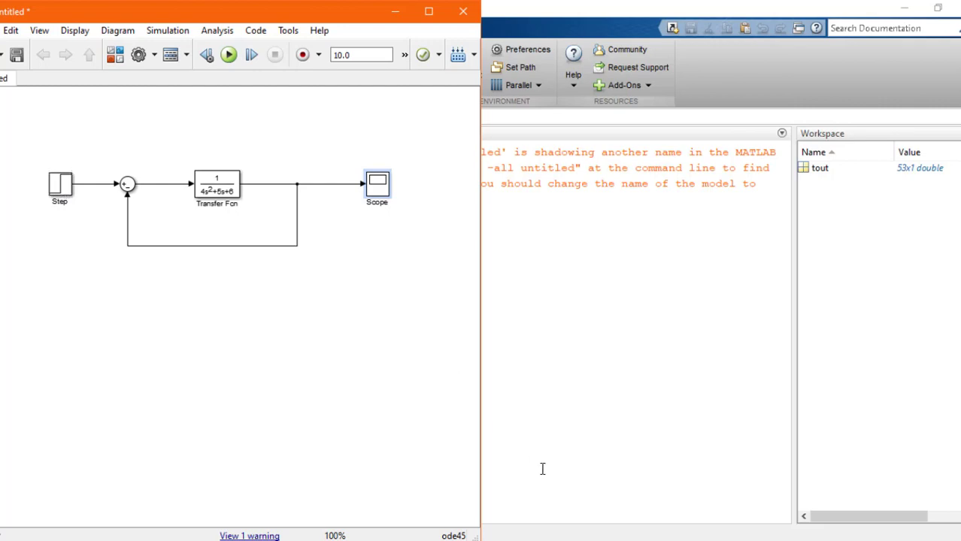
{"action": "mouse_move", "coordinate": [628, 536]}
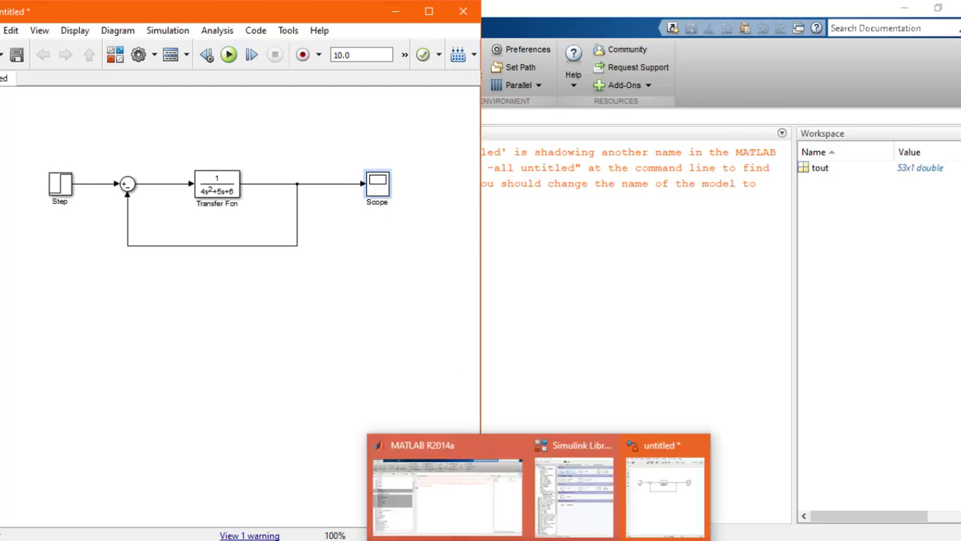
{"action": "left_click", "coordinate": [592, 492]}
{"action": "double_click", "coordinate": [595, 55]}
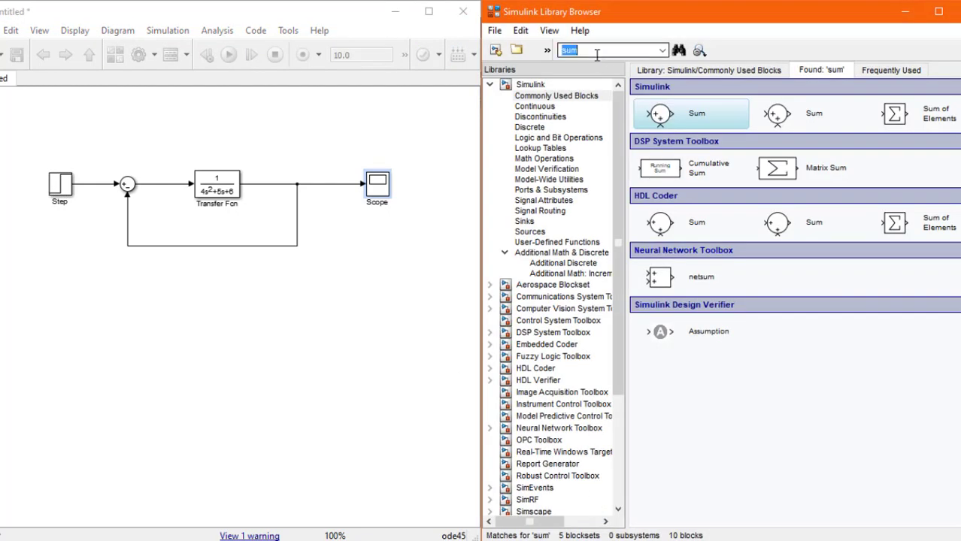
{"action": "type", "text": "in1"}
{"action": "key", "text": "Return"}
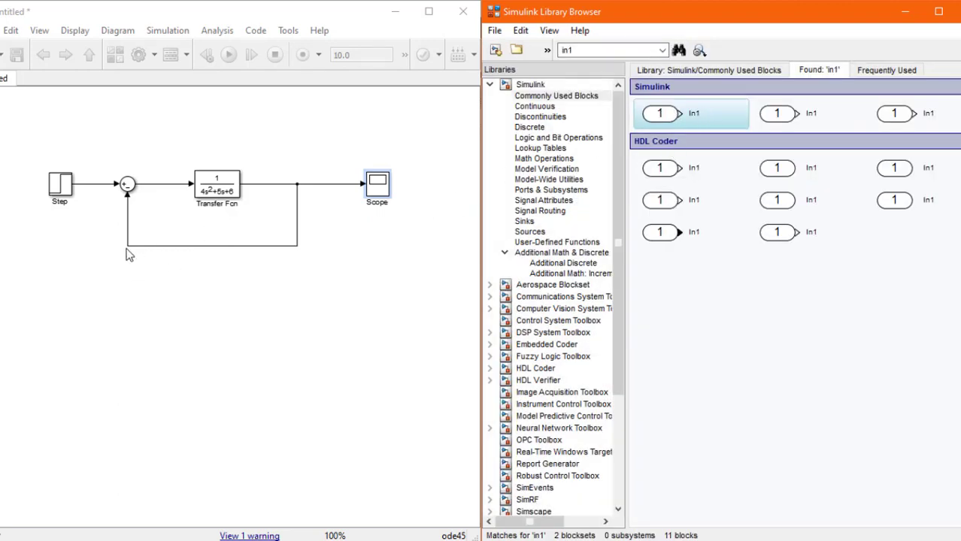
{"action": "left_click_drag", "start_coordinate": [713, 113], "coordinate": [61, 237]}
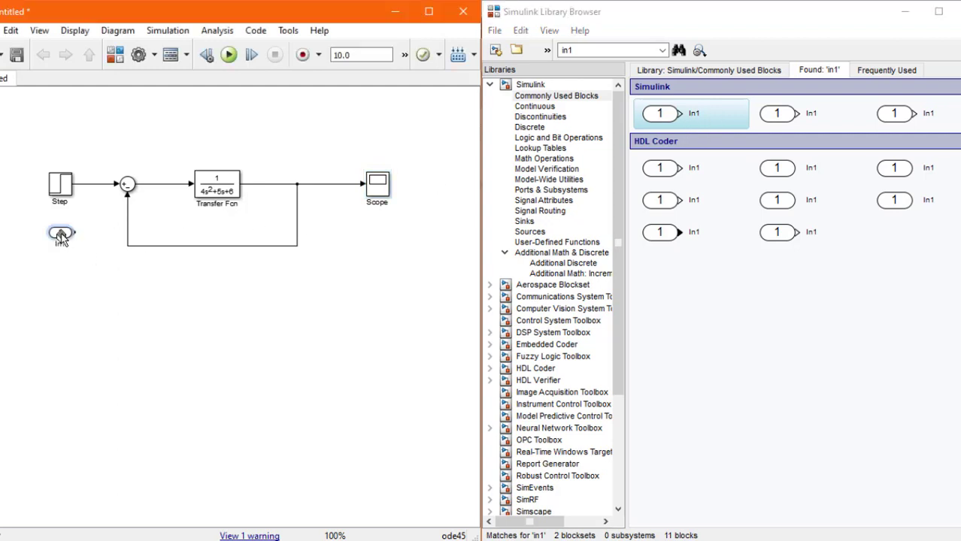
- Search the block library for "out1" and place an Out1 block below the Scope block
{"action": "left_click", "coordinate": [582, 53]}
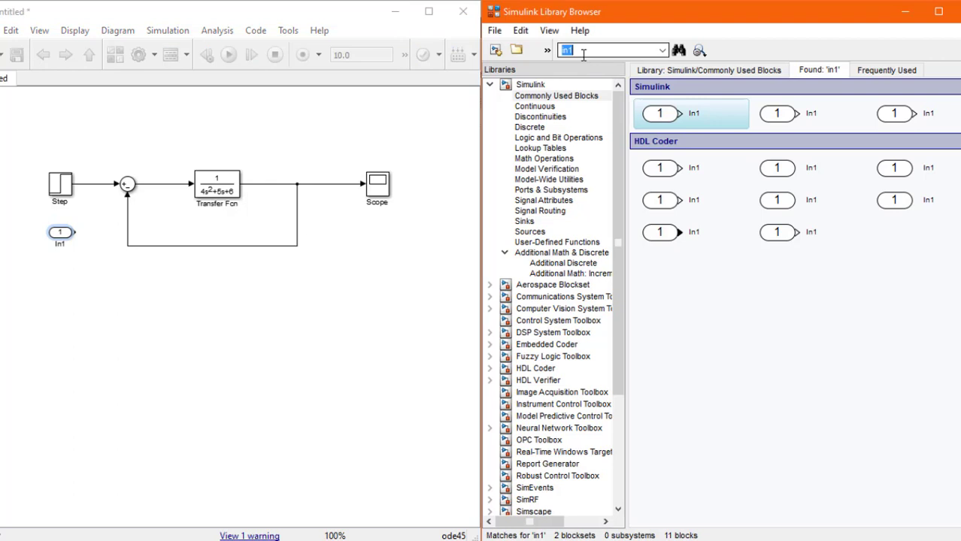
{"action": "key", "text": "BackSpace"}
{"action": "key", "text": "BackSpace"}
{"action": "key", "text": "BackSpace"}
{"action": "type", "text": "out"}
{"action": "key", "text": "Return"}
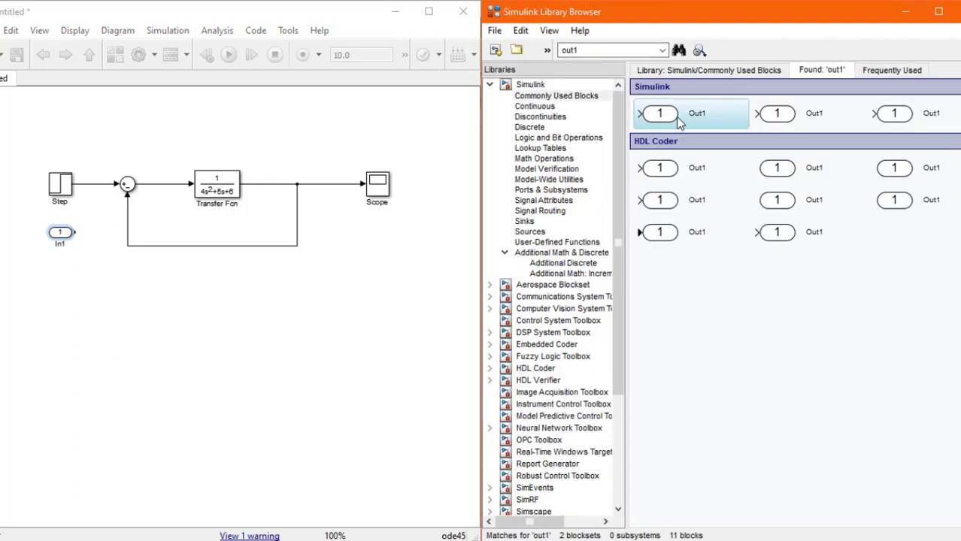
{"action": "left_click_drag", "start_coordinate": [437, 219], "coordinate": [390, 236]}
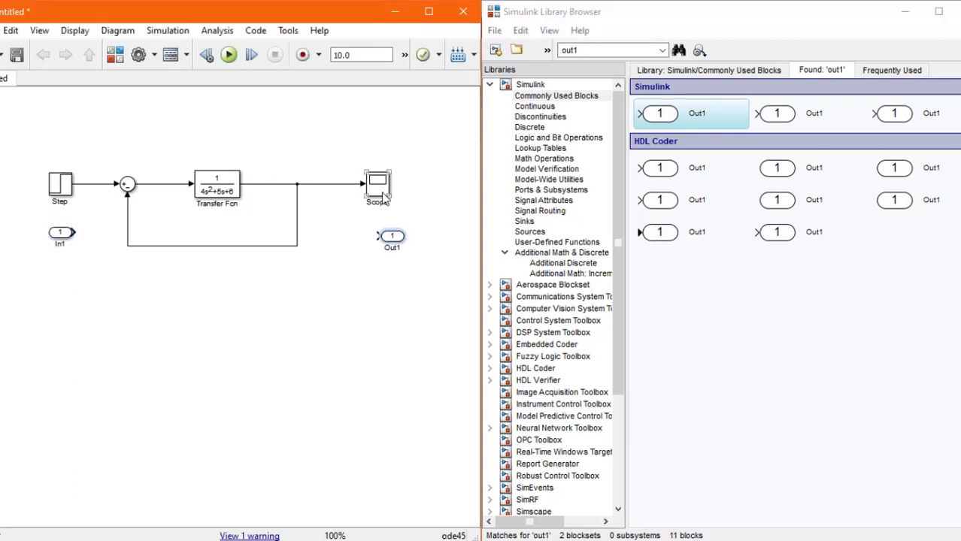
- Delete the Scope and Step blocks and move In1 and Out1 into their places so they connect to the open signal lines
{"action": "key", "text": "Delete"}
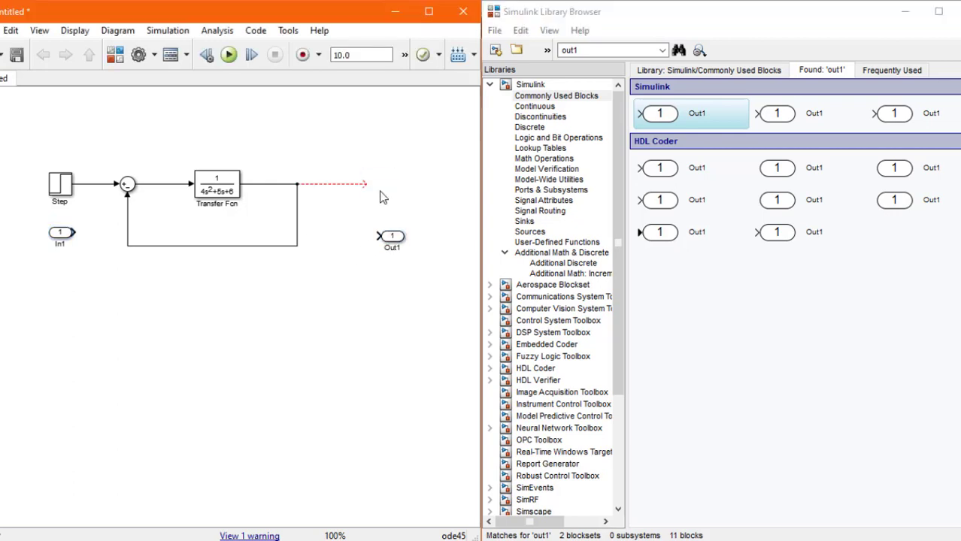
{"action": "left_click", "coordinate": [68, 188]}
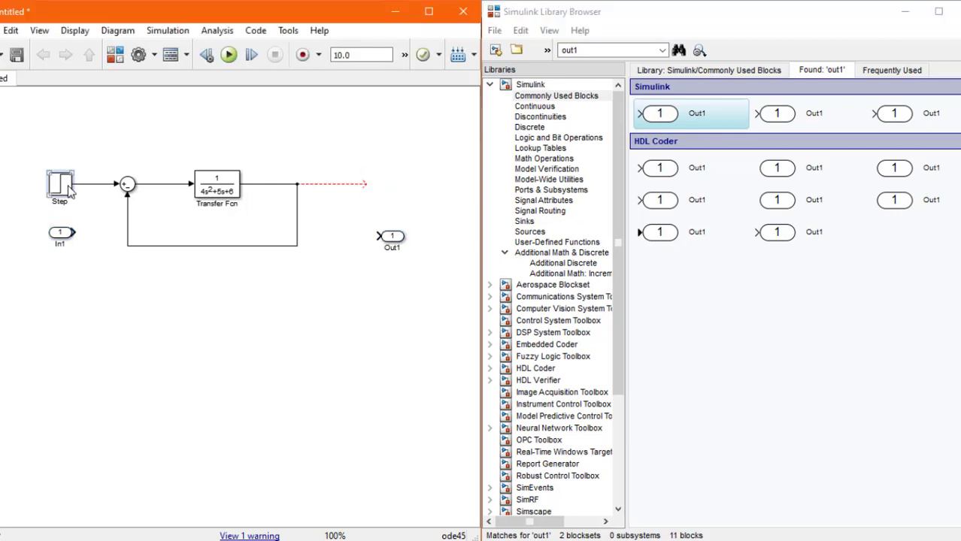
{"action": "key", "text": "Delete"}
{"action": "left_click_drag", "start_coordinate": [59, 227], "coordinate": [55, 181]}
{"action": "left_click", "coordinate": [396, 236]}
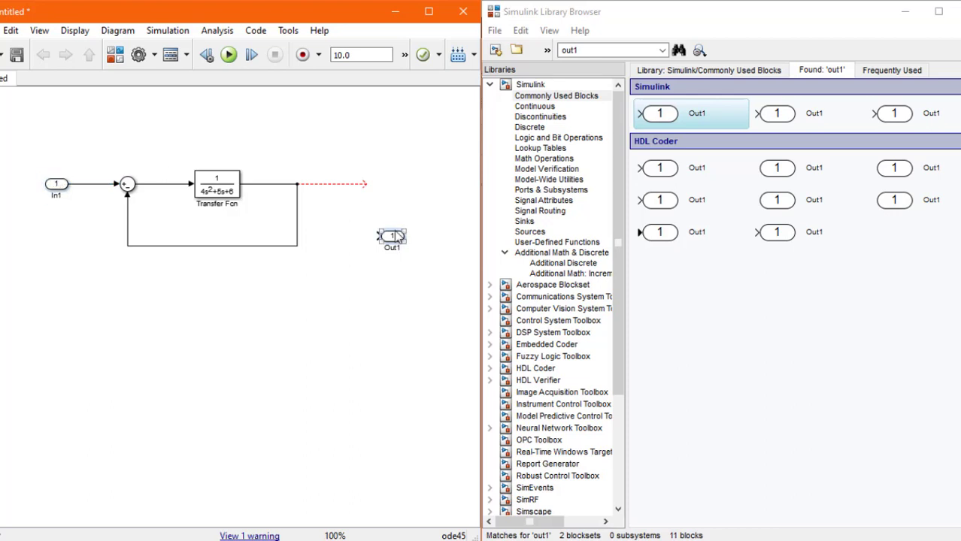
{"action": "left_click_drag", "start_coordinate": [396, 236], "coordinate": [386, 185]}
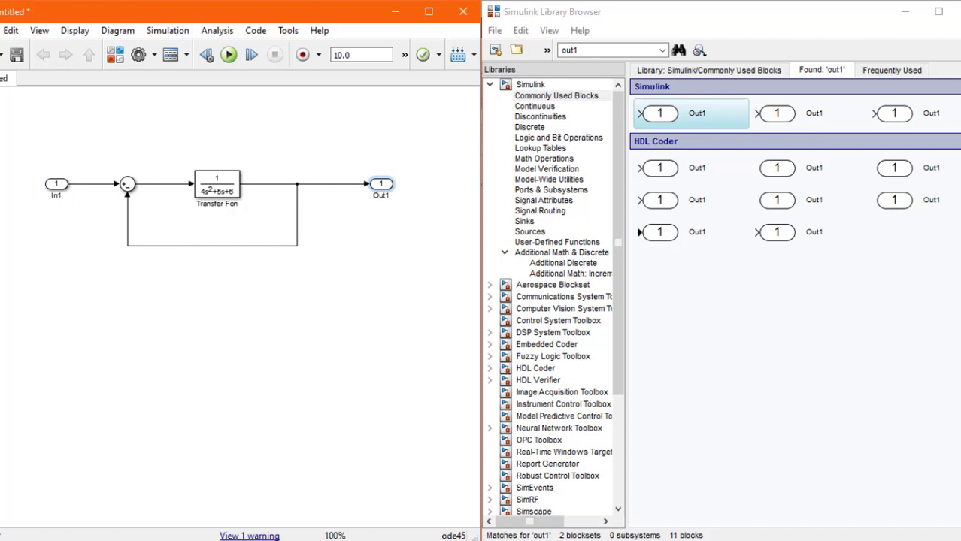
- Minimize the library browser and save the model as task1 in the MATLAB documents folder
{"action": "left_click", "coordinate": [905, 12]}
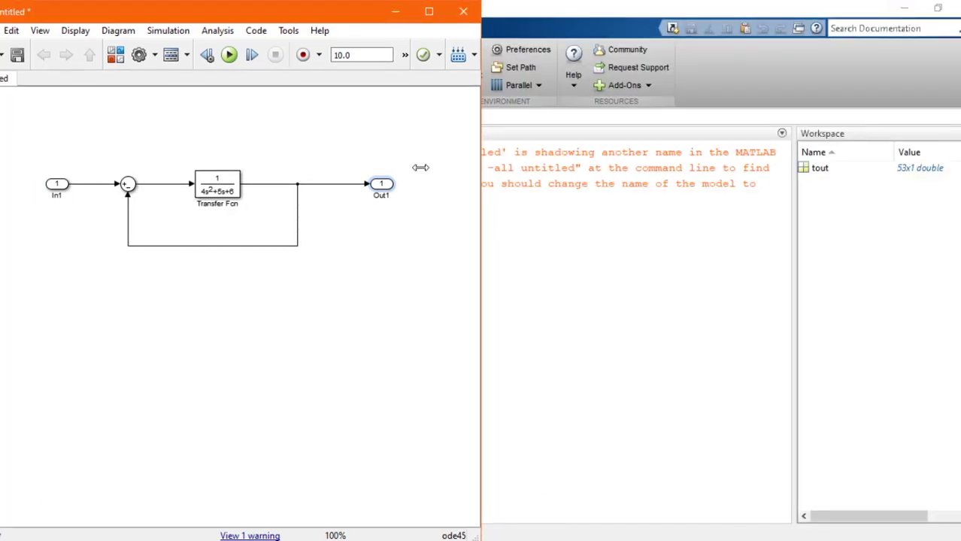
{"action": "left_click", "coordinate": [6, 39]}
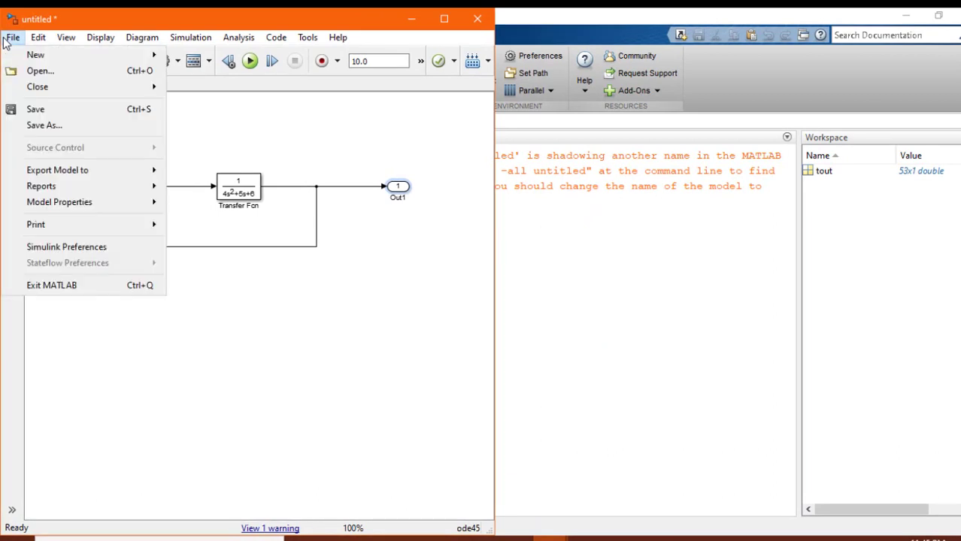
{"action": "left_click", "coordinate": [43, 126]}
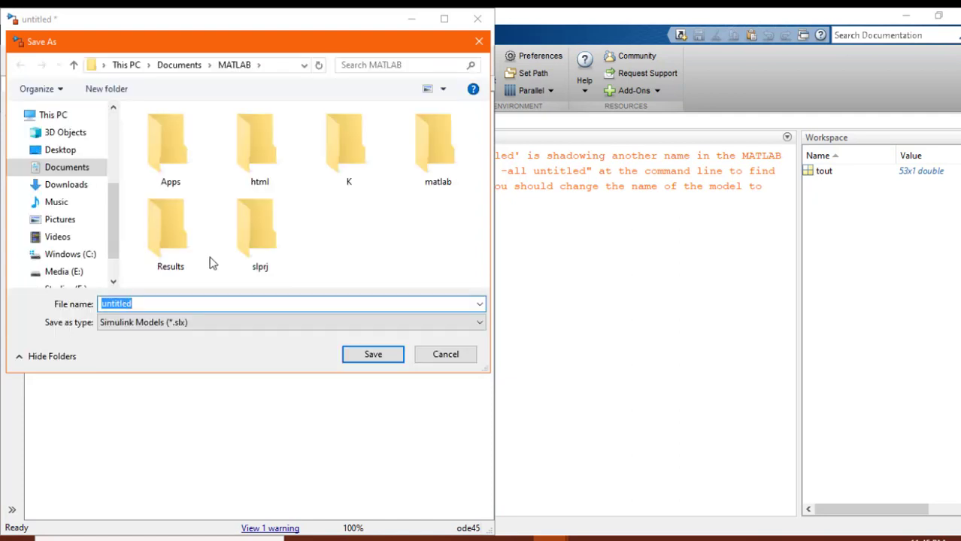
{"action": "type", "text": "task1"}
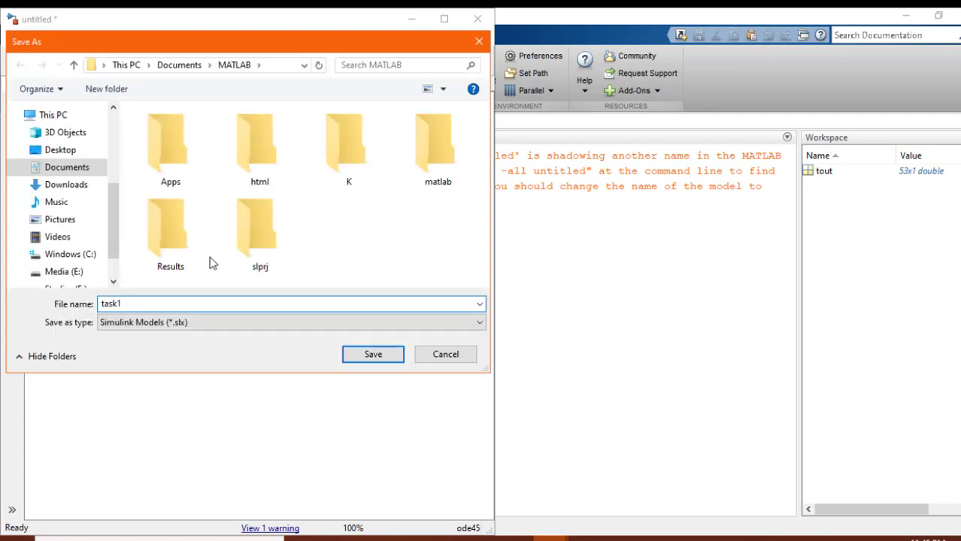
{"action": "key", "text": "Return"}
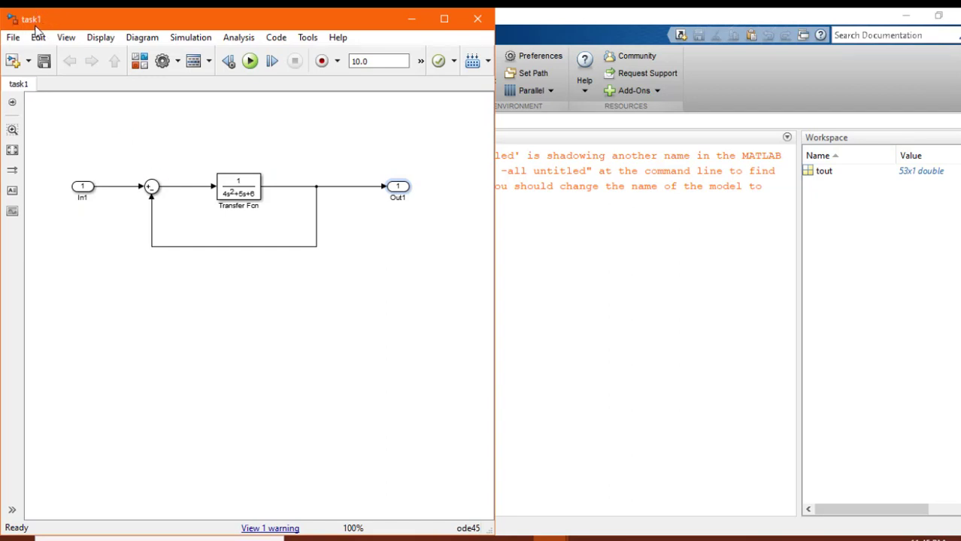
- Extract the model's numerator and denominator in the MATLAB command window by running [num,den]=linmod('task1')
{"action": "left_click", "coordinate": [573, 272]}
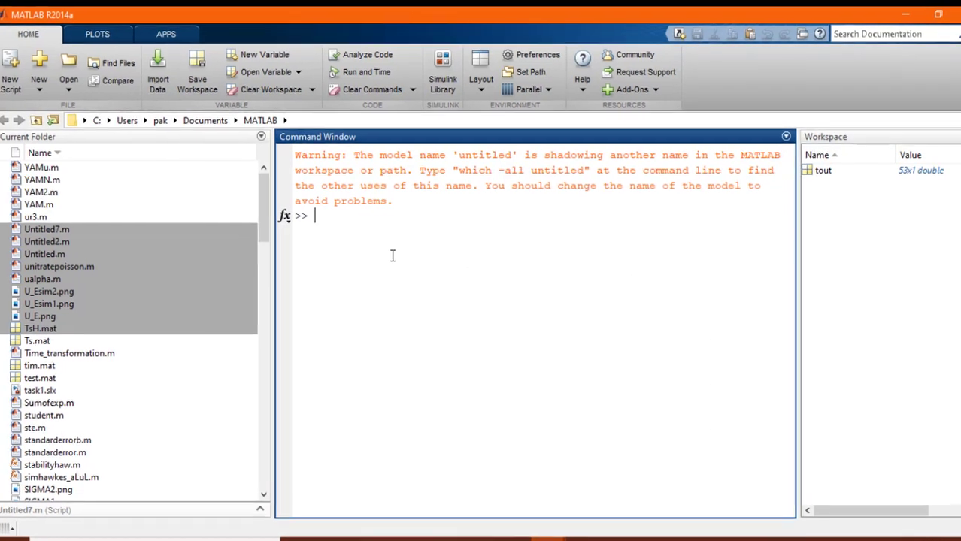
{"action": "type", "text": "[]"}
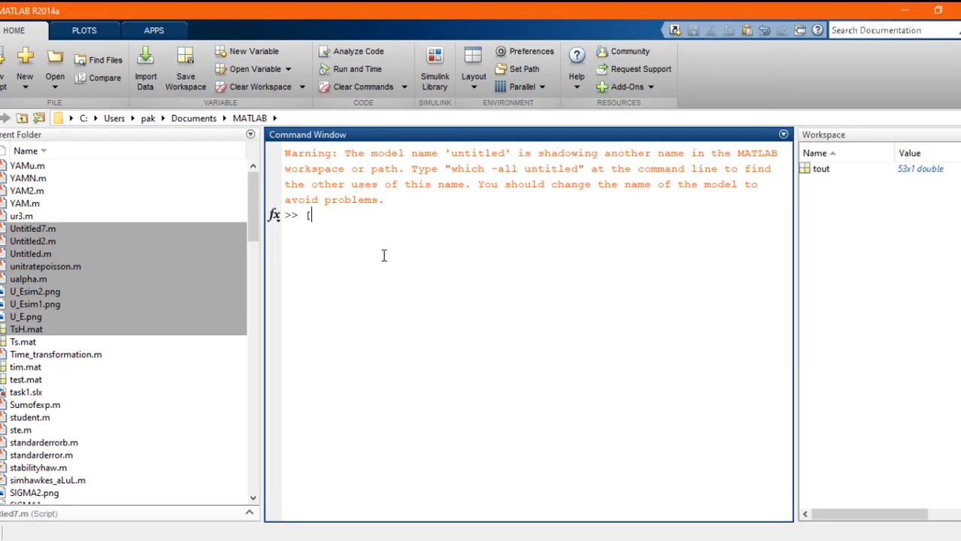
{"action": "type", "text": "num,den=linm"}
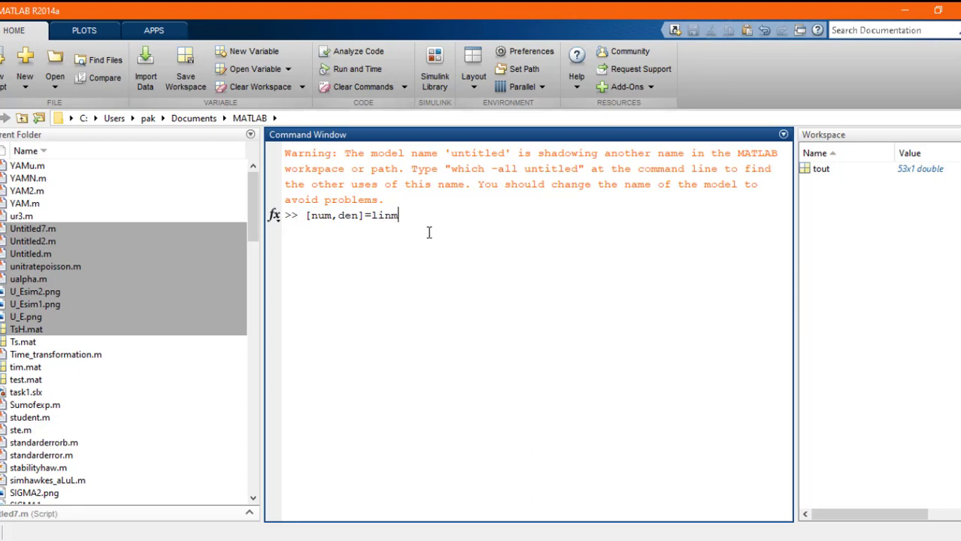
{"action": "type", "text": "od()"}
{"action": "key", "text": "Left"}
{"action": "type", "text": "''"}
{"action": "key", "text": "Left"}
{"action": "type", "text": "task1"}
{"action": "left_click_drag", "start_coordinate": [458, 216], "coordinate": [425, 216]}
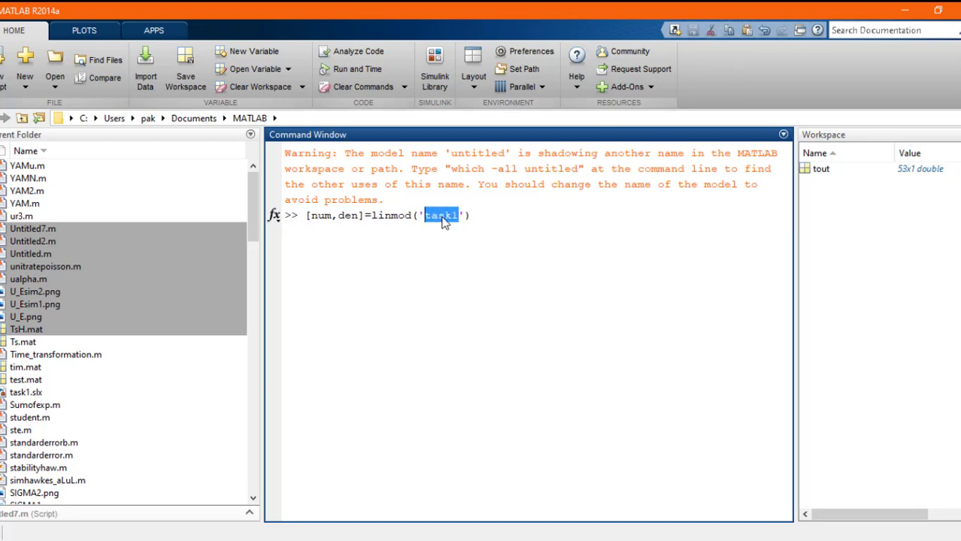
{"action": "left_click", "coordinate": [478, 215]}
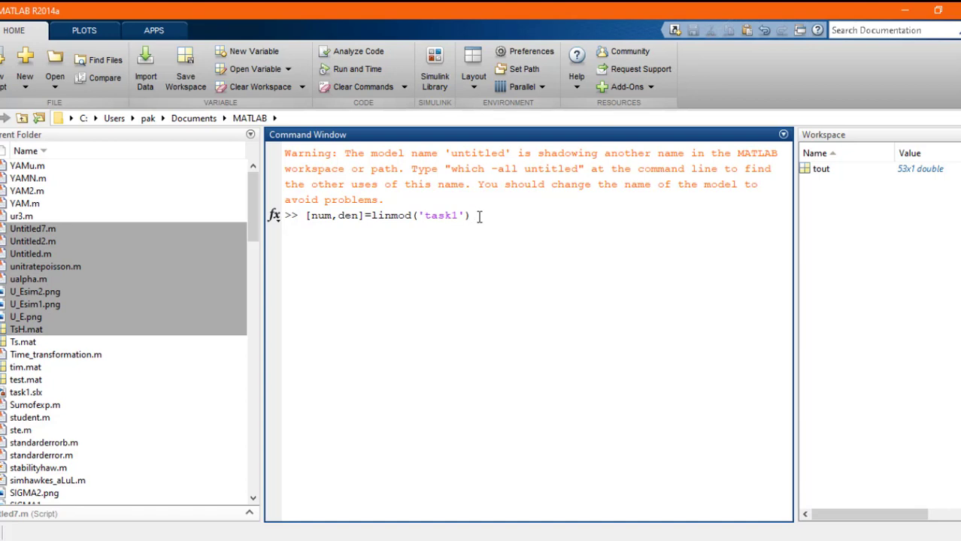
{"action": "key", "text": "Return"}
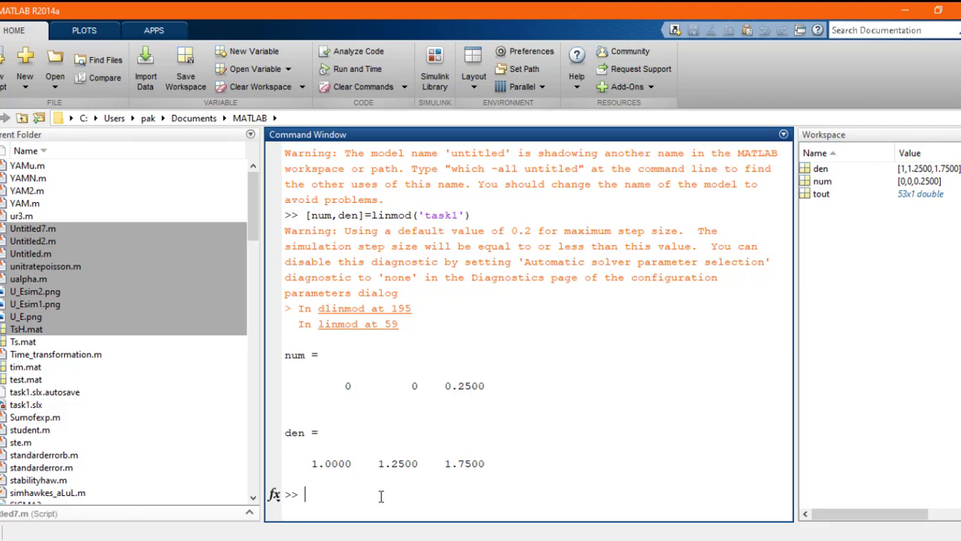
- Convert the extracted parameters to a transfer function by running a=tf(num,den)
{"action": "type", "text": "a=tf(num,den"}
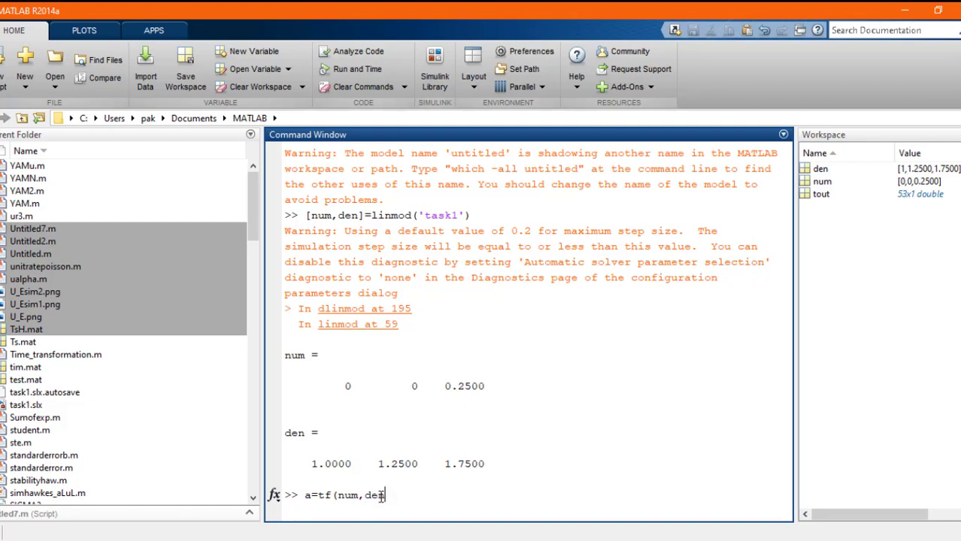
{"action": "type", "text": ")"}
{"action": "key", "text": "Return"}
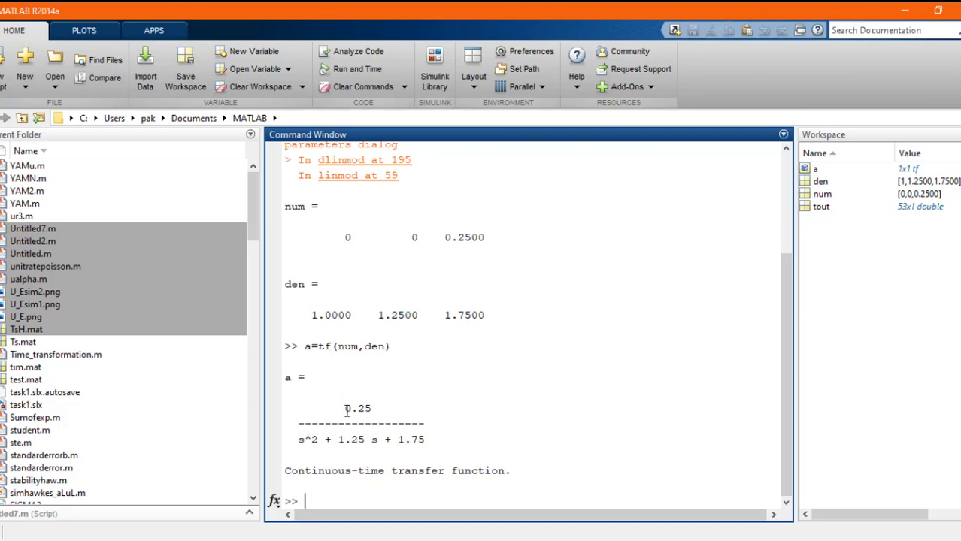
- Compare the task1 feedback diagram with the transfer function a in the command window, examining the summing junction, Transfer Fcn block and feedback path
{"action": "mouse_move", "coordinate": [542, 540]}
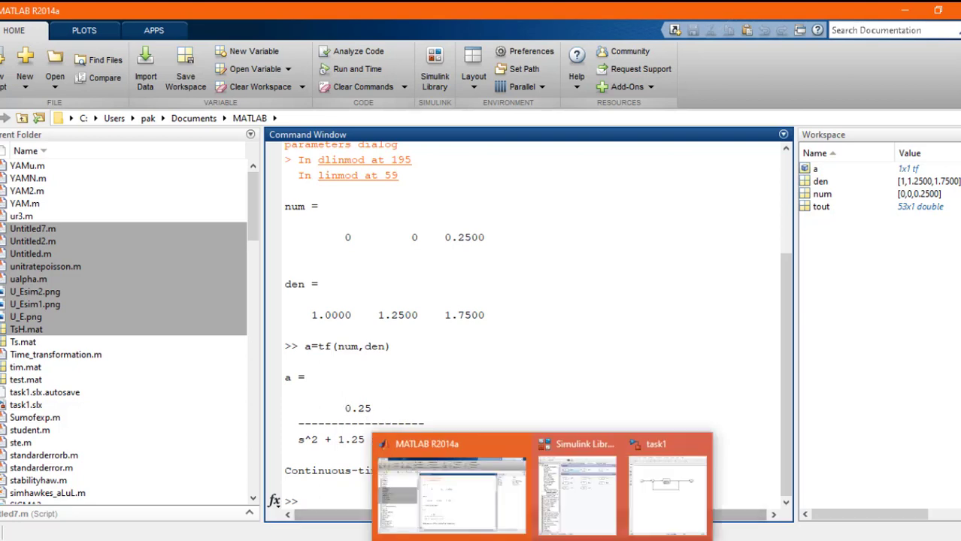
{"action": "left_click", "coordinate": [663, 489]}
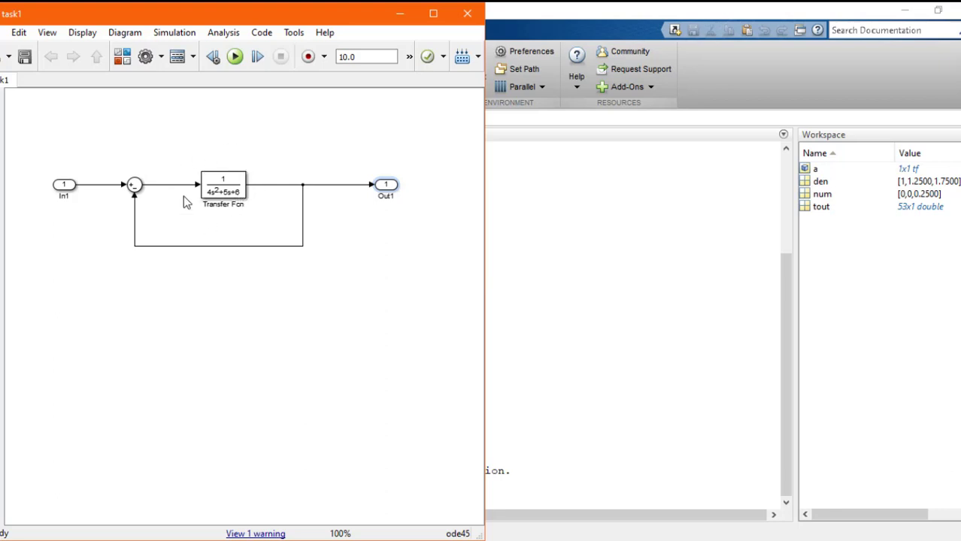
{"action": "left_click", "coordinate": [539, 355]}
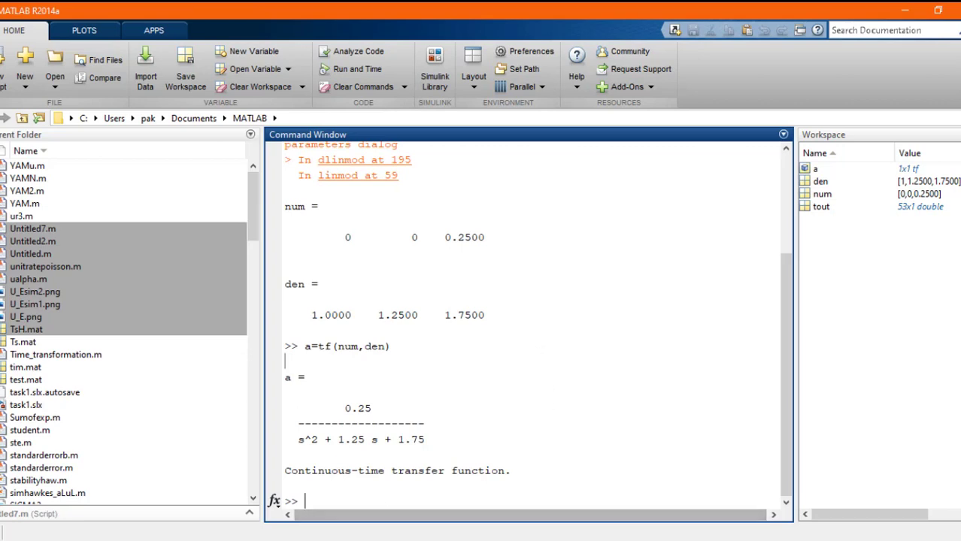
{"action": "mouse_move", "coordinate": [557, 538]}
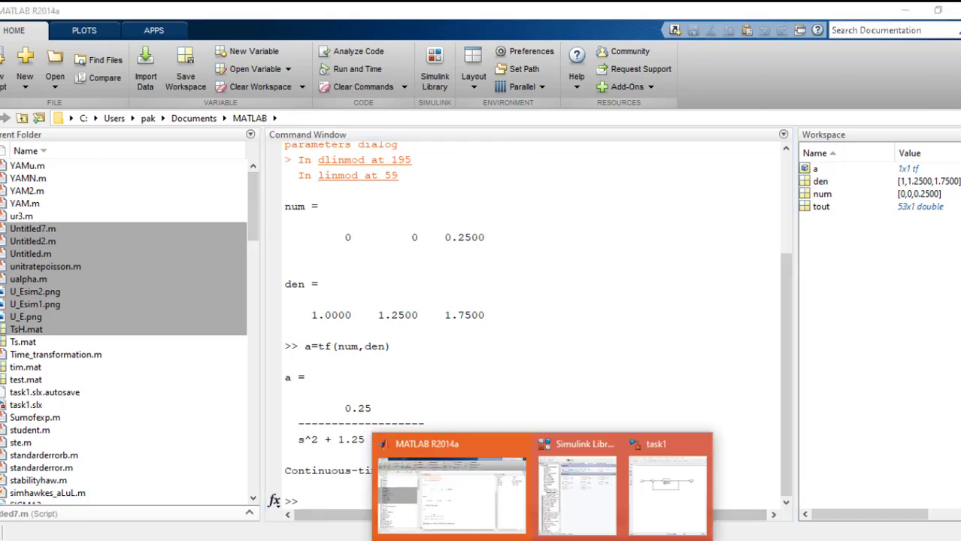
{"action": "left_click", "coordinate": [648, 502]}
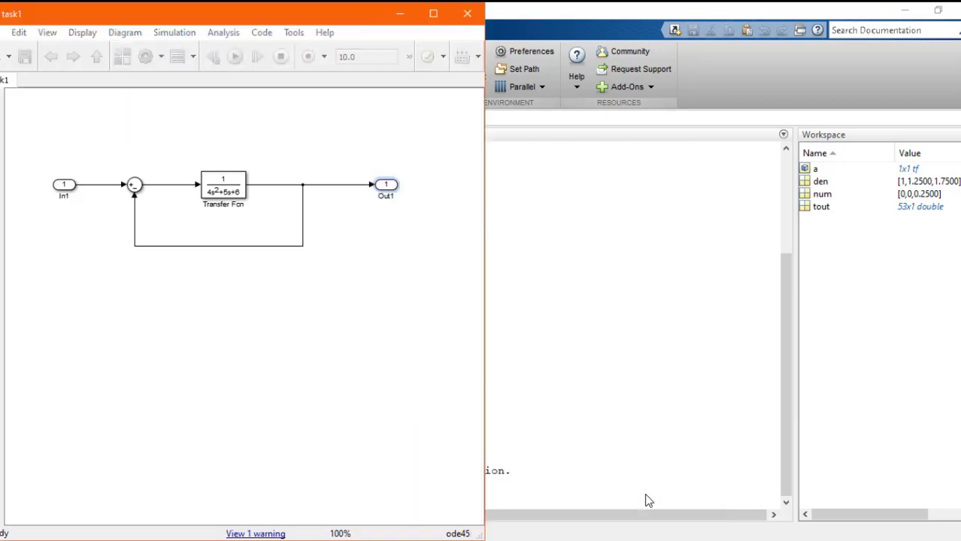
{"action": "left_click", "coordinate": [241, 197]}
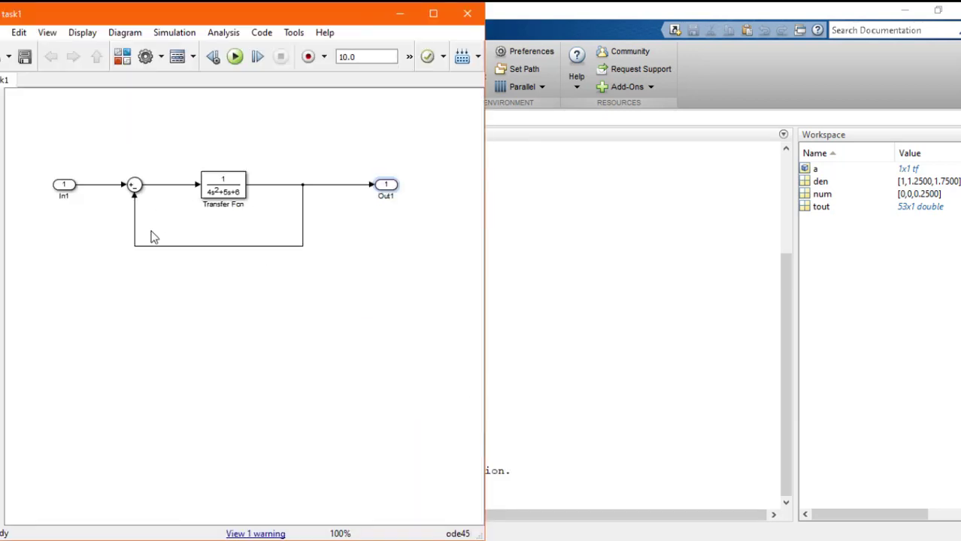
{"action": "left_click", "coordinate": [290, 259]}
{"action": "left_click", "coordinate": [133, 185]}
{"action": "left_click", "coordinate": [279, 226]}
{"action": "left_click", "coordinate": [629, 375]}
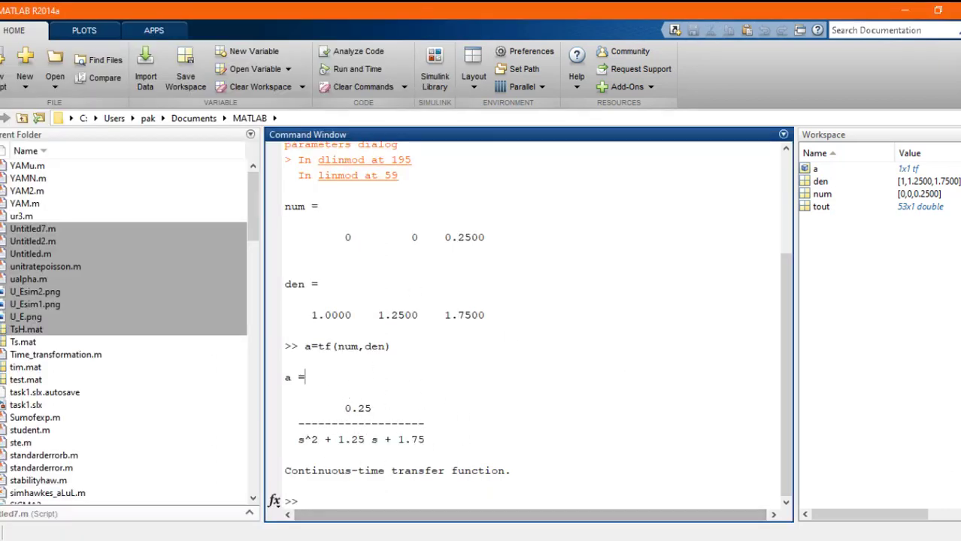
{"action": "mouse_move", "coordinate": [541, 538]}
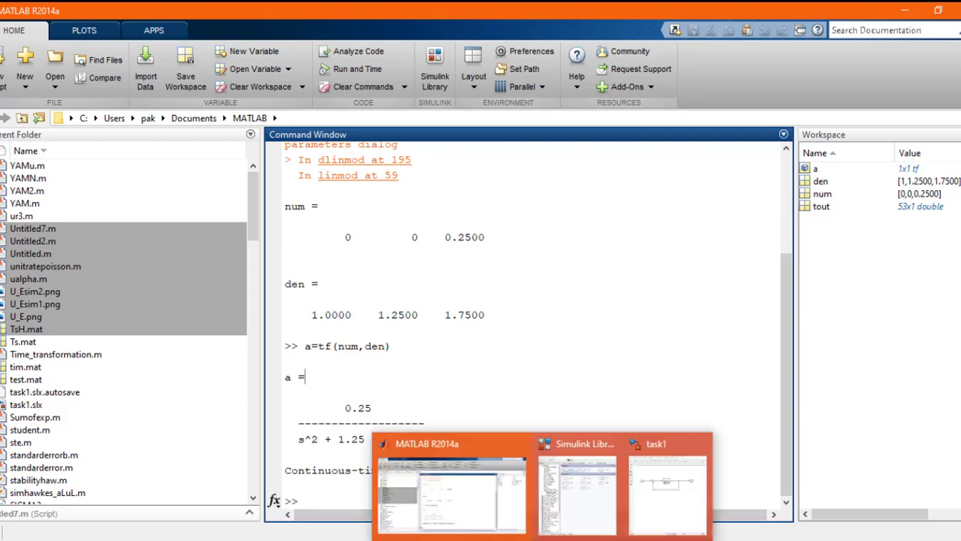
{"action": "left_click", "coordinate": [668, 498]}
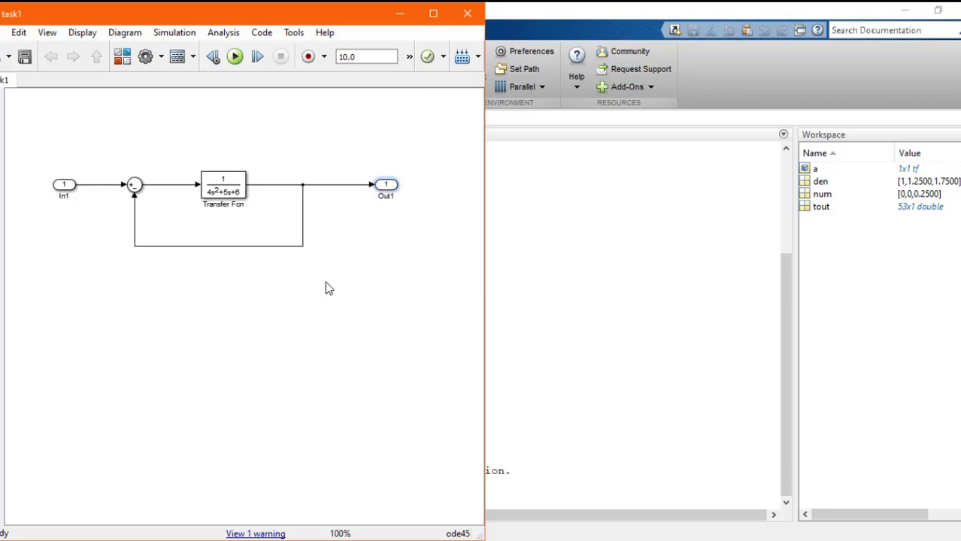
{"action": "left_click", "coordinate": [532, 284]}
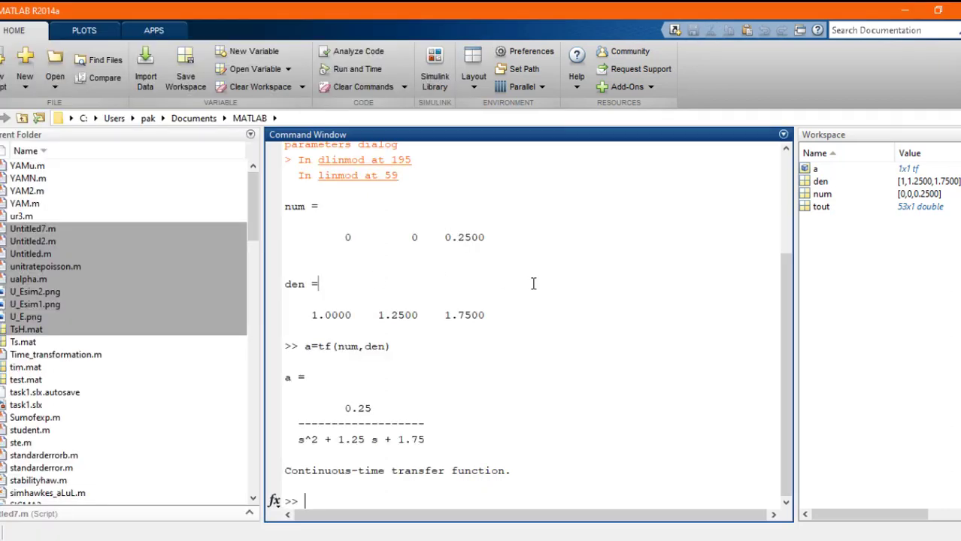
- Switch to Lab 3.pdf in Foxit Reader and examine Task 3 and its block diagram on page 2
{"action": "left_click", "coordinate": [527, 511]}
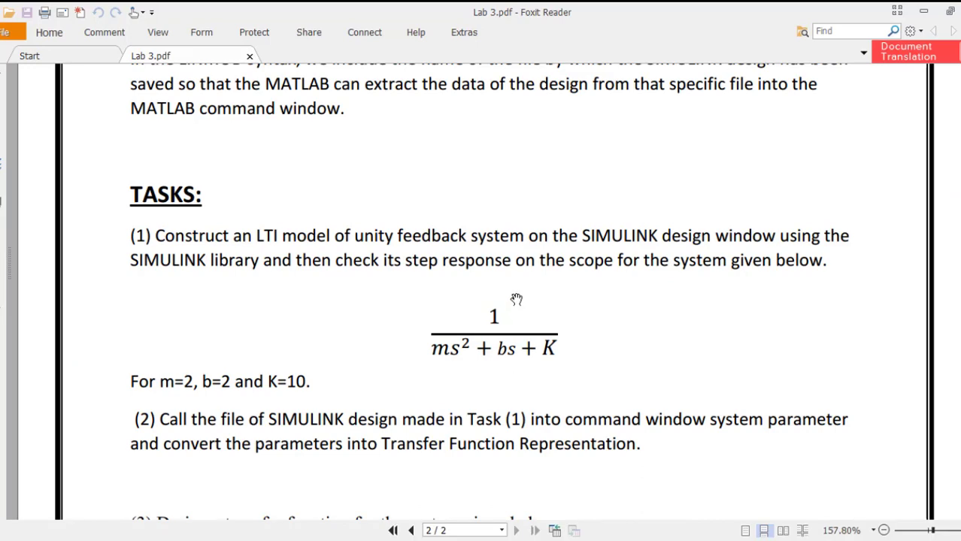
{"action": "scroll", "coordinate": [517, 299], "scroll_direction": "down", "scroll_amount": 1}
{"action": "left_click_drag", "start_coordinate": [514, 287], "coordinate": [526, 196]}
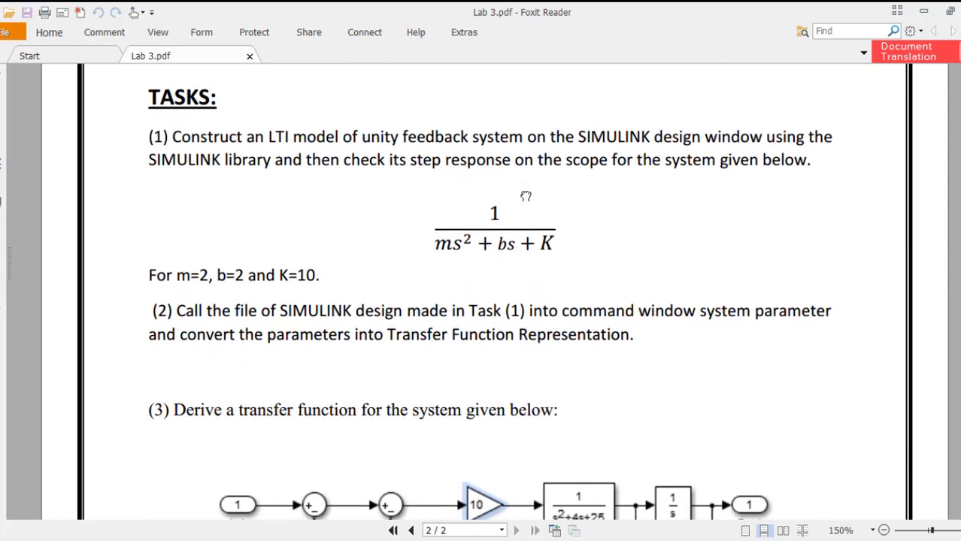